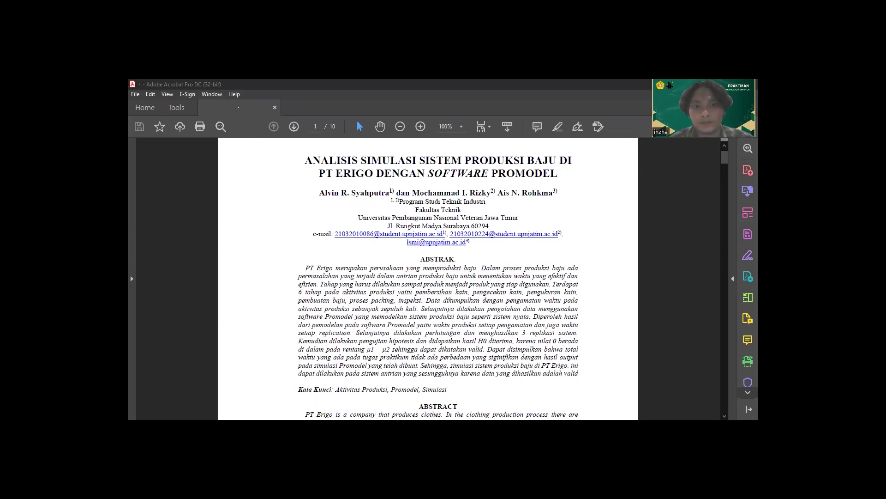
Read the report's abstract and introduction up to the research methodology section on page 3
click(595, 273)
scroll(595, 273, down, 3)
scroll(595, 274, down, 2)
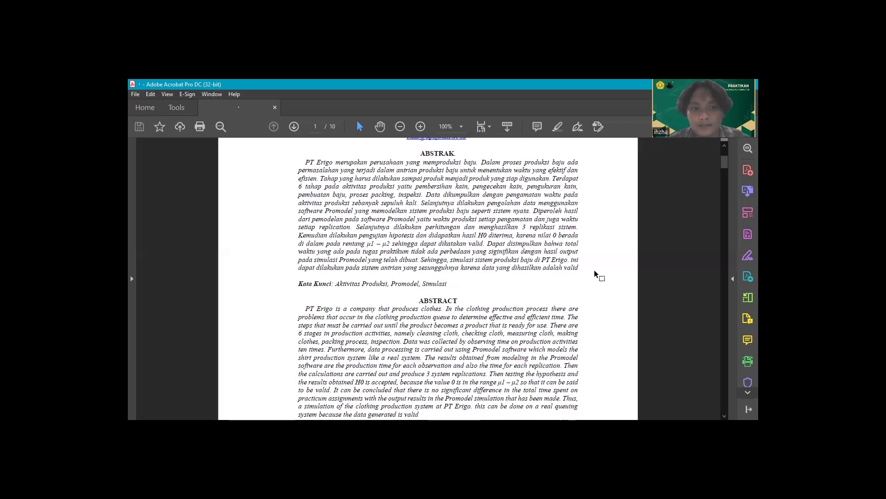
scroll(596, 273, down, 5)
scroll(595, 274, down, 4)
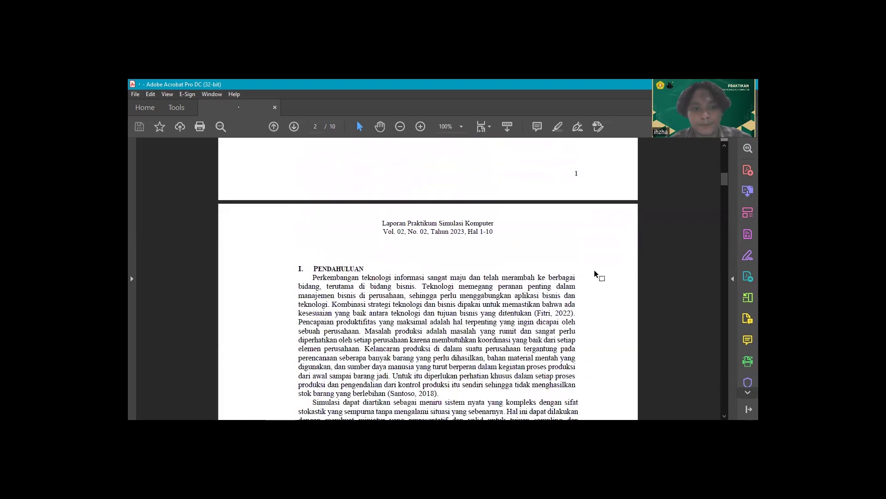
scroll(595, 273, down, 1)
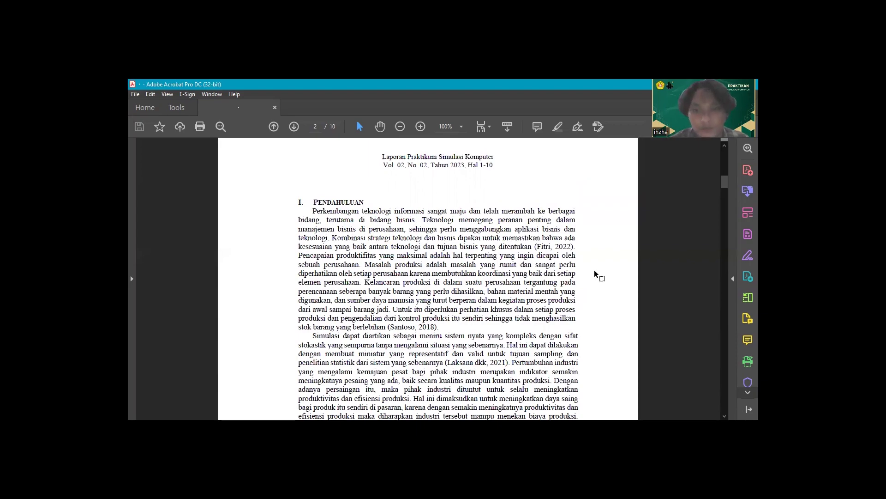
scroll(595, 274, down, 3)
scroll(595, 274, down, 1)
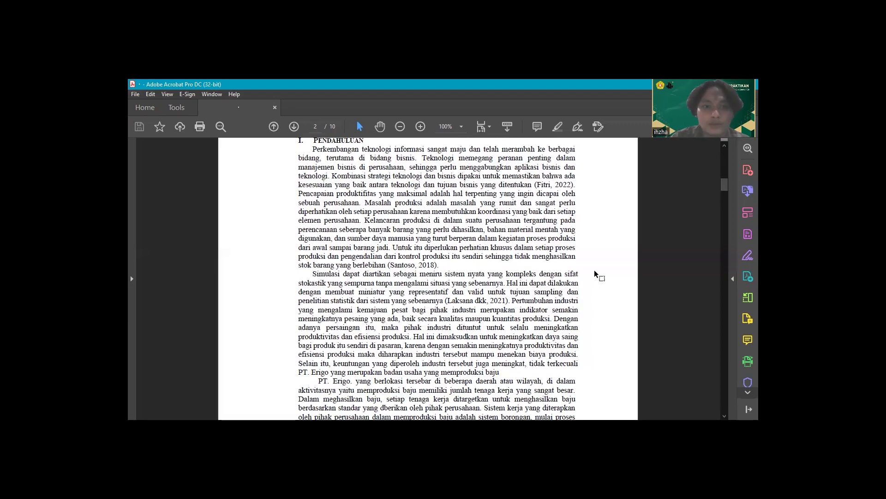
scroll(595, 273, down, 7)
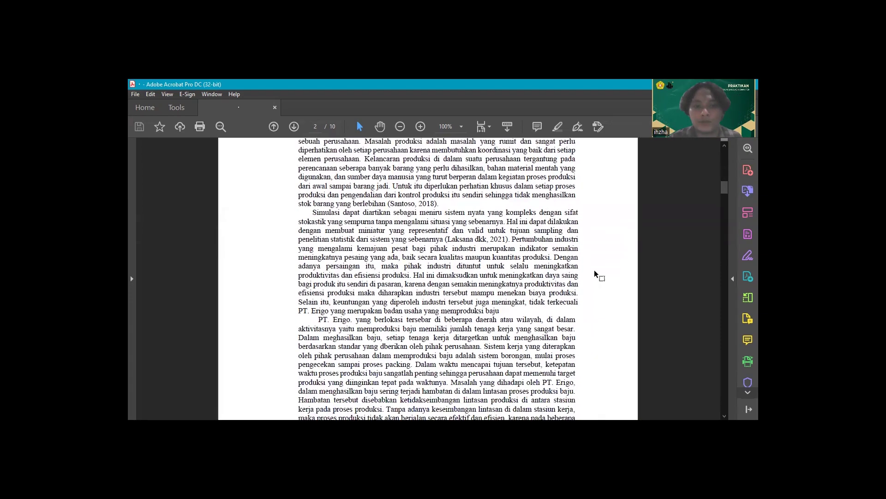
scroll(595, 274, down, 14)
scroll(595, 274, down, 7)
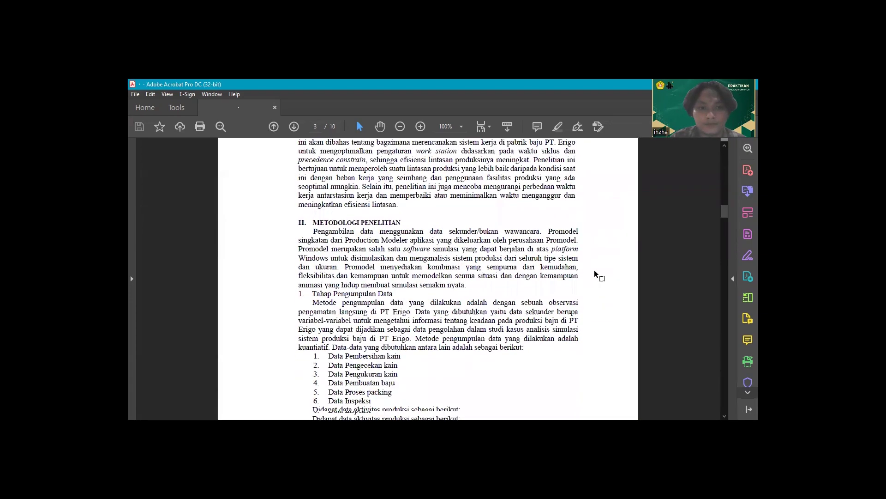
Examine the data collection section, the PT Erigo shirt production activity table and the data processing flowchart
scroll(596, 274, down, 3)
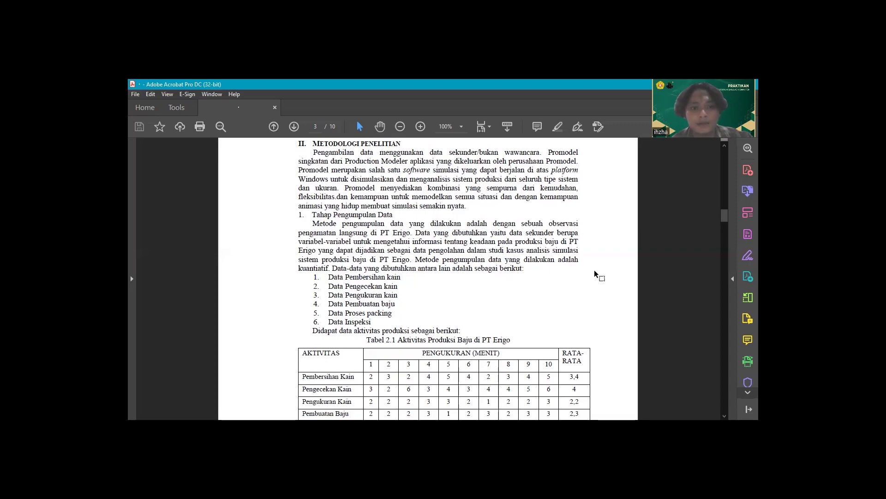
scroll(594, 274, down, 1)
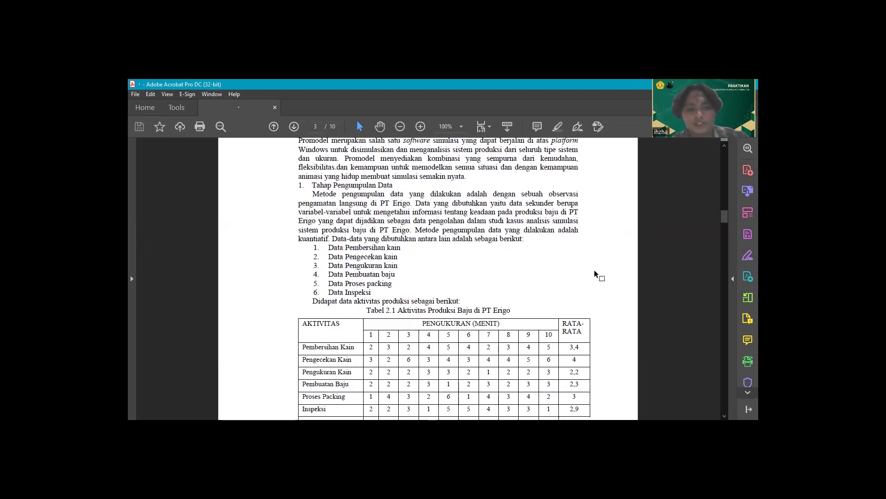
scroll(595, 271, down, 1)
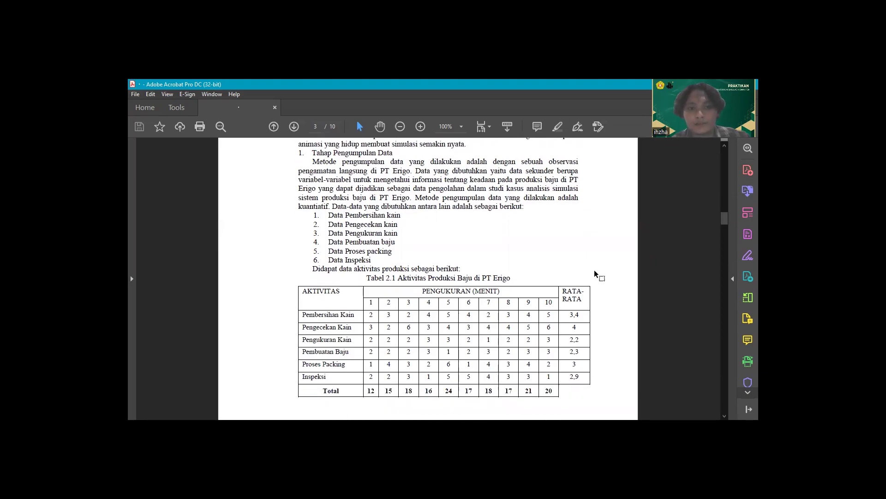
scroll(595, 272, down, 3)
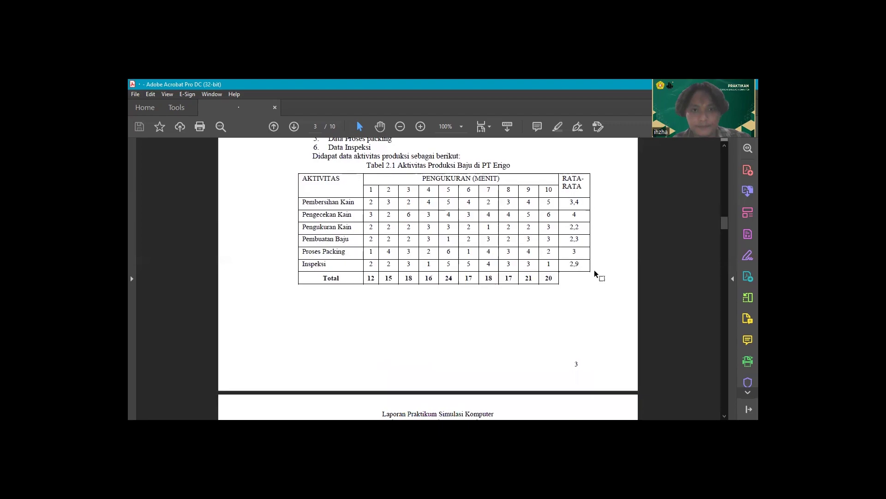
scroll(595, 273, down, 5)
scroll(594, 273, down, 8)
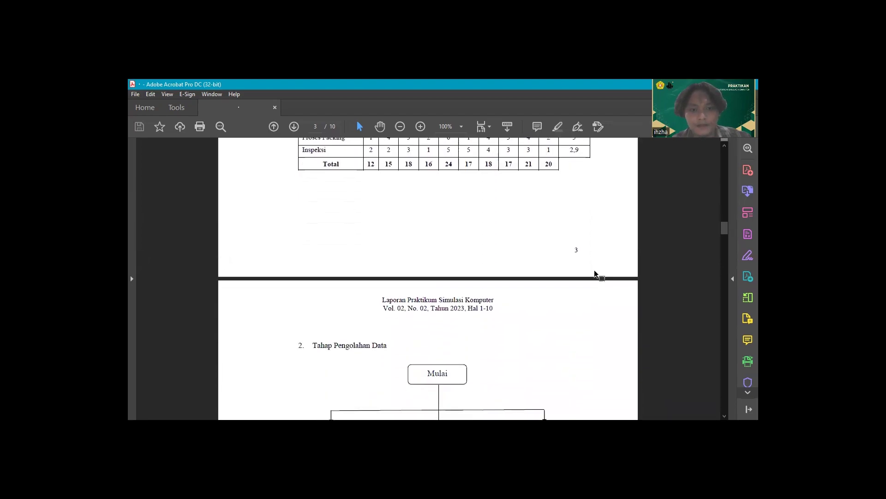
scroll(594, 273, down, 2)
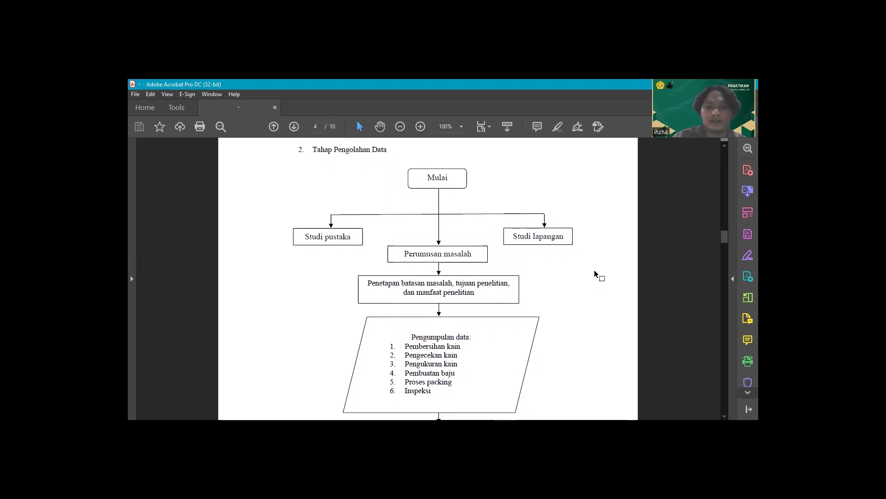
scroll(595, 271, down, 1)
scroll(594, 270, down, 5)
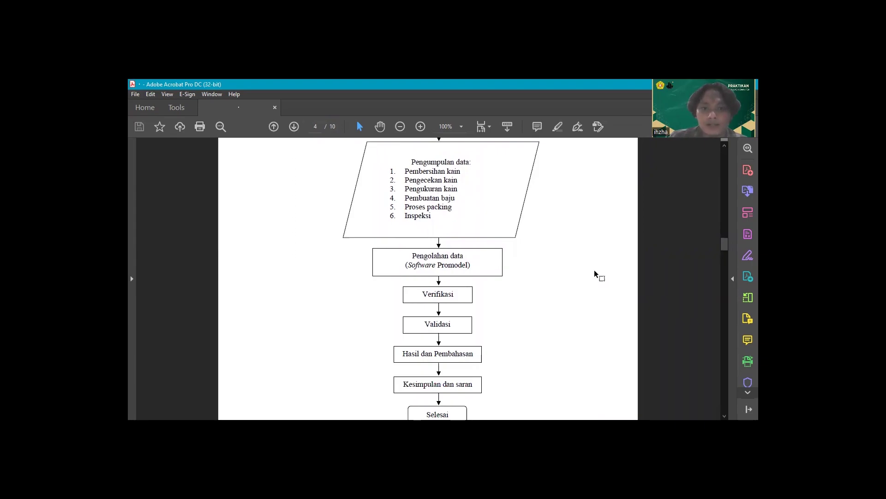
scroll(595, 271, down, 3)
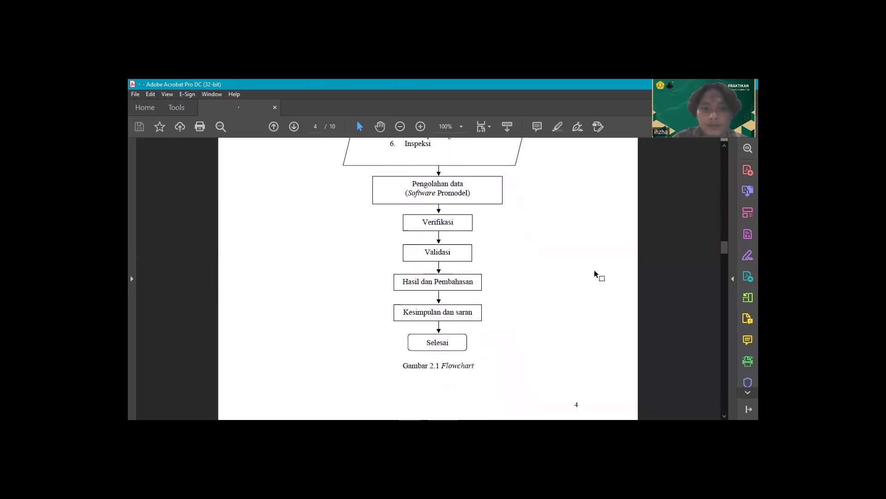
scroll(595, 270, down, 1)
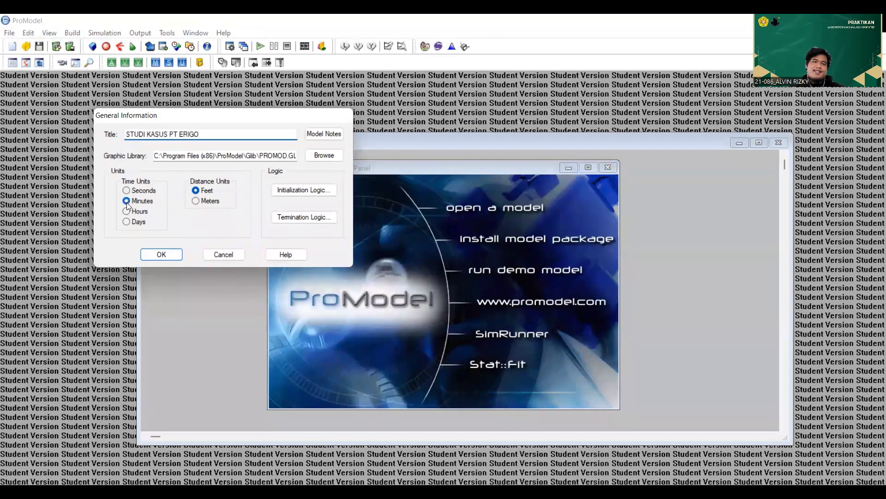
In ProModel's general information for the STUDI KASUS PT ERIGO model, set the distance units to meters and accept the settings
click(198, 202)
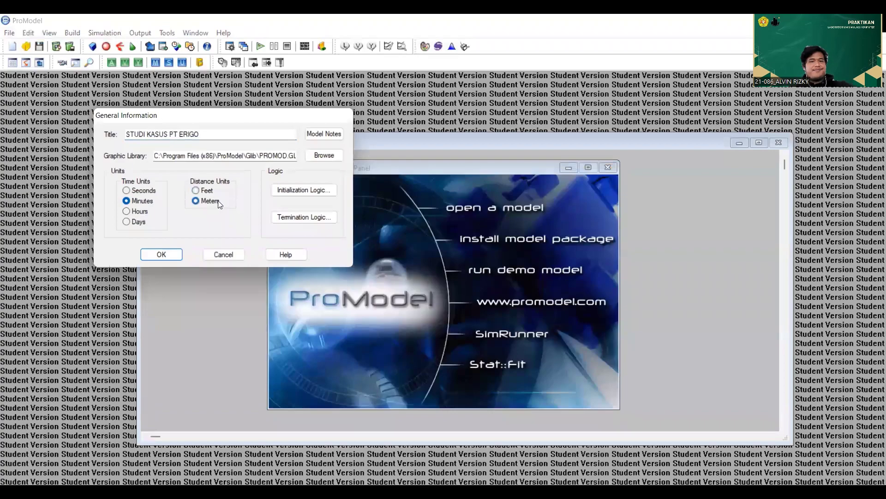
click(170, 255)
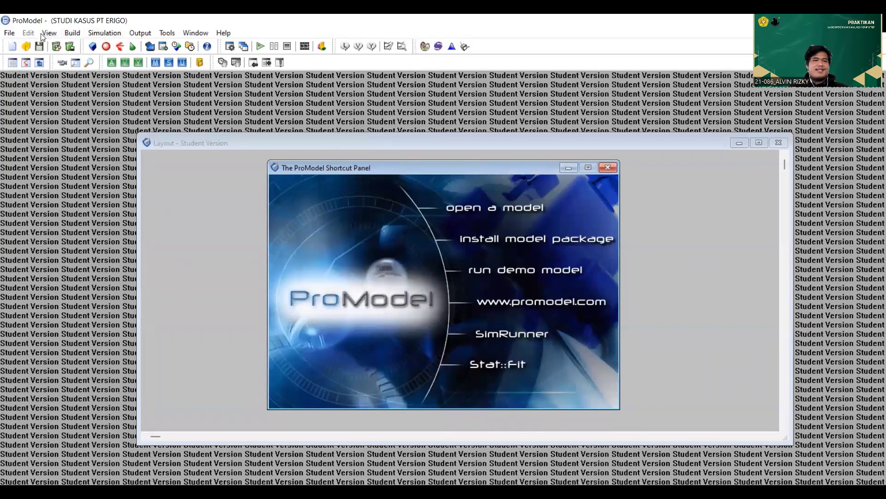
Open the model's locations, place a box graphic as the first location in the layout's upper left area and enlarge it
click(67, 33)
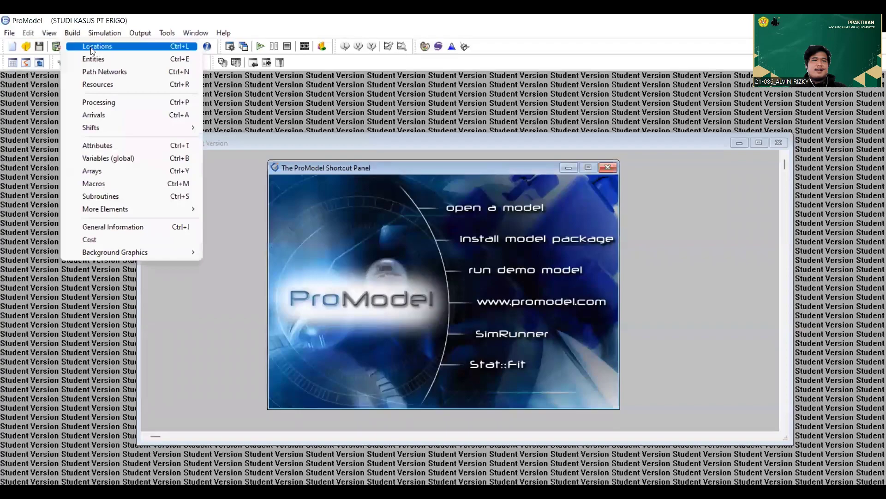
click(92, 48)
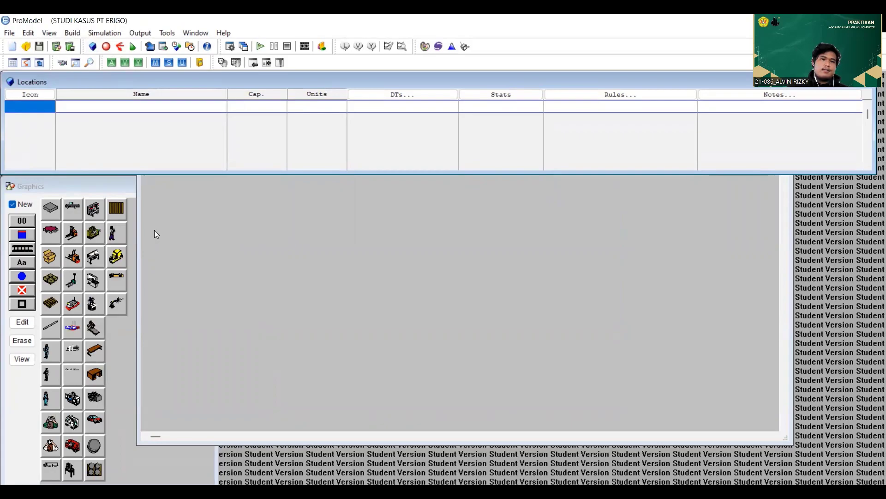
click(51, 257)
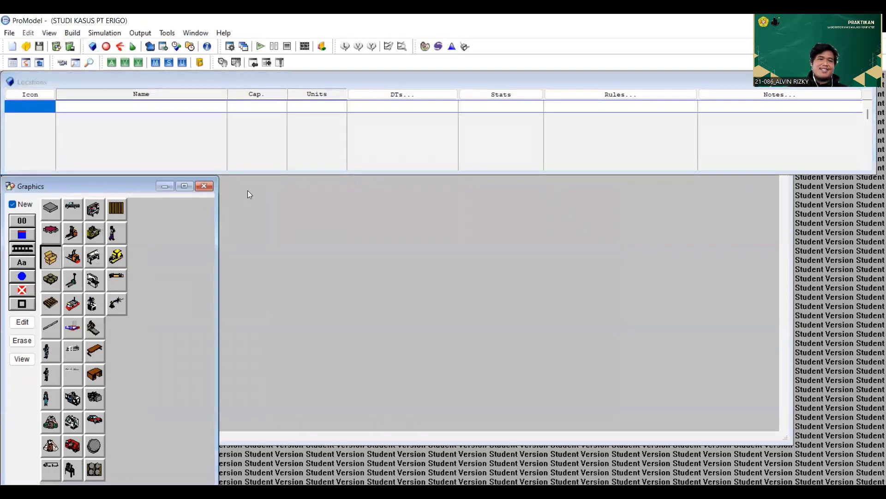
click(259, 218)
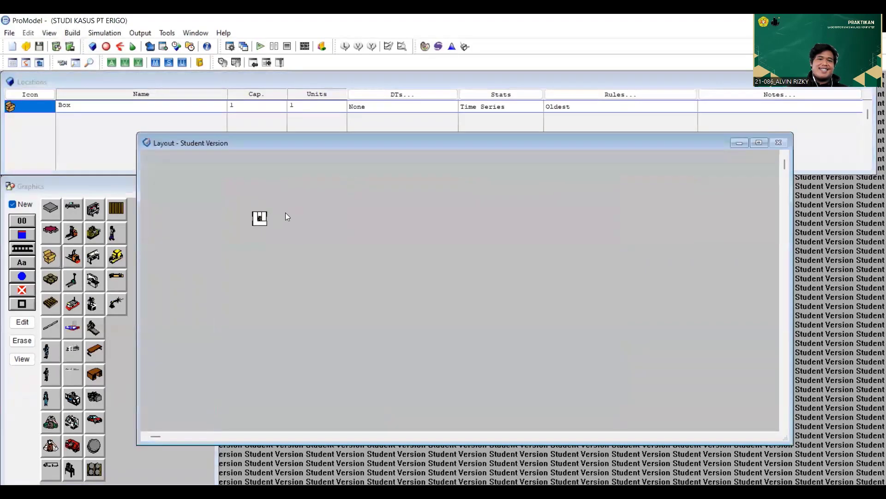
drag(266, 222, 264, 222)
drag(254, 226, 268, 239)
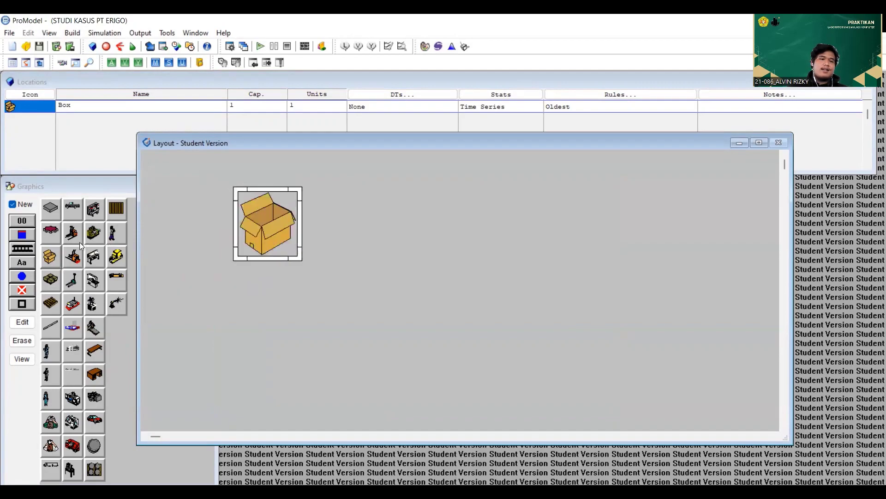
Add a name label to the existing box location, just below its graphic, without creating a new location
click(14, 205)
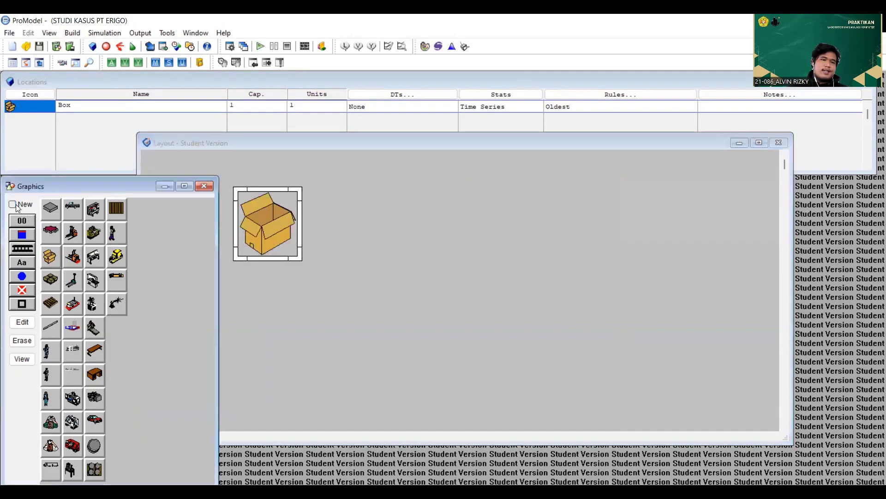
click(27, 263)
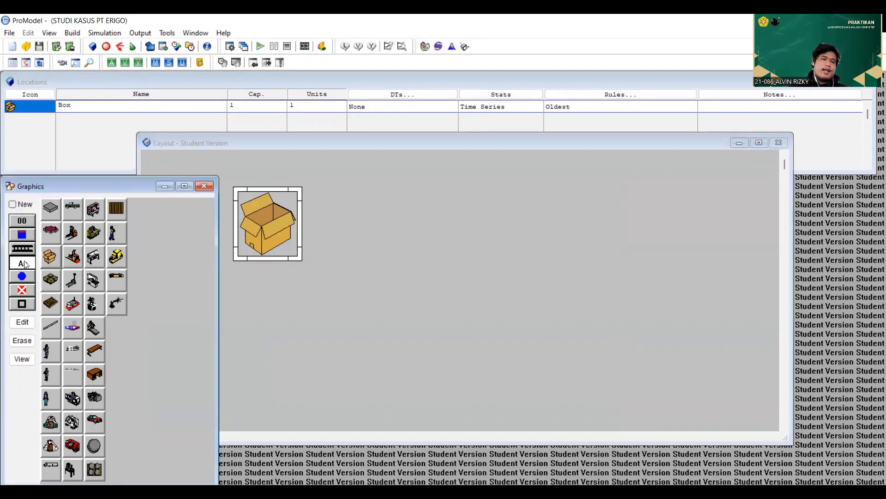
click(259, 271)
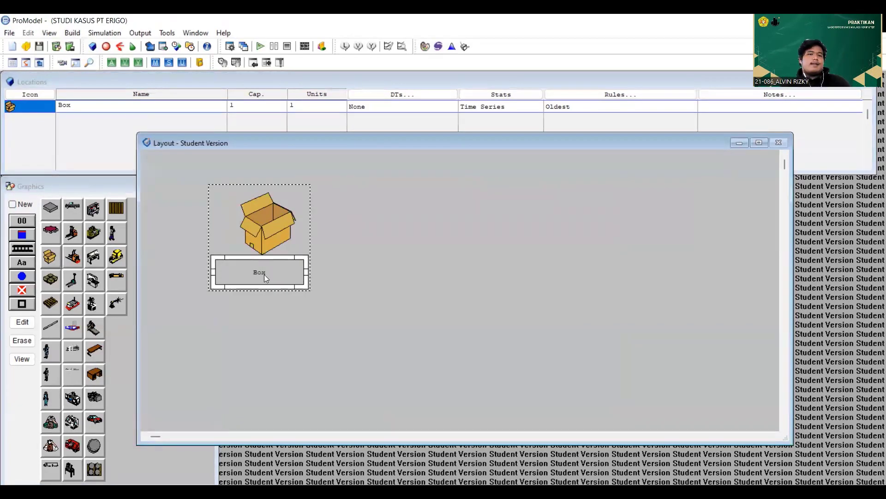
double_click(264, 274)
click(366, 282)
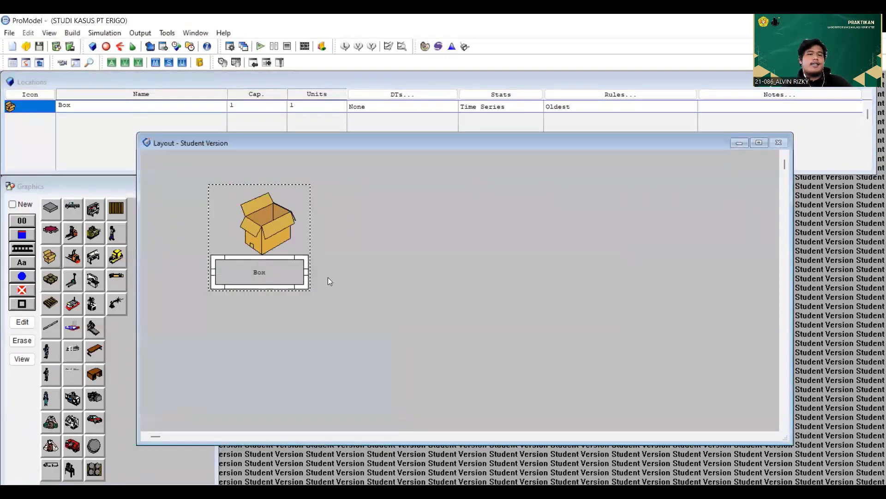
Rename the box location as Pembersihan_Kain
click(84, 105)
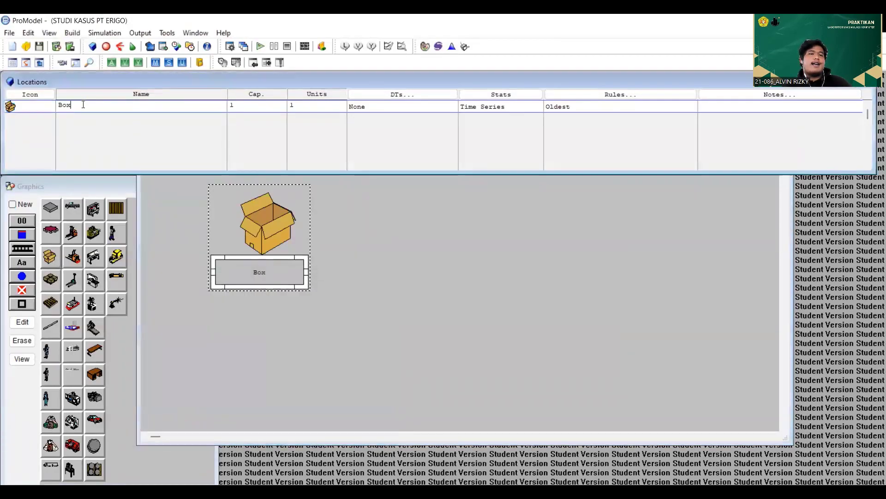
key(BackSpace)
key(BackSpace)
key(BackSpace)
text(Pembersihan)
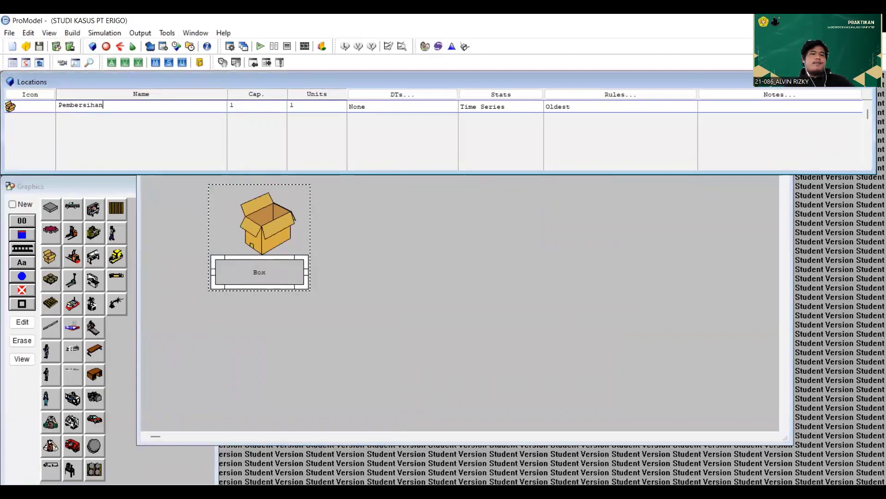
text(_Kain)
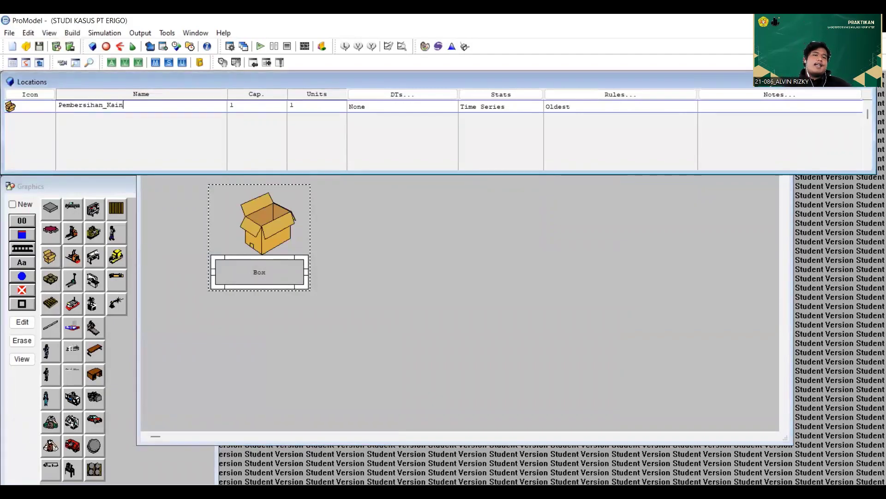
key(BackSpace)
key(BackSpace)
key(BackSpace)
key(BackSpace)
key(BackSpace)
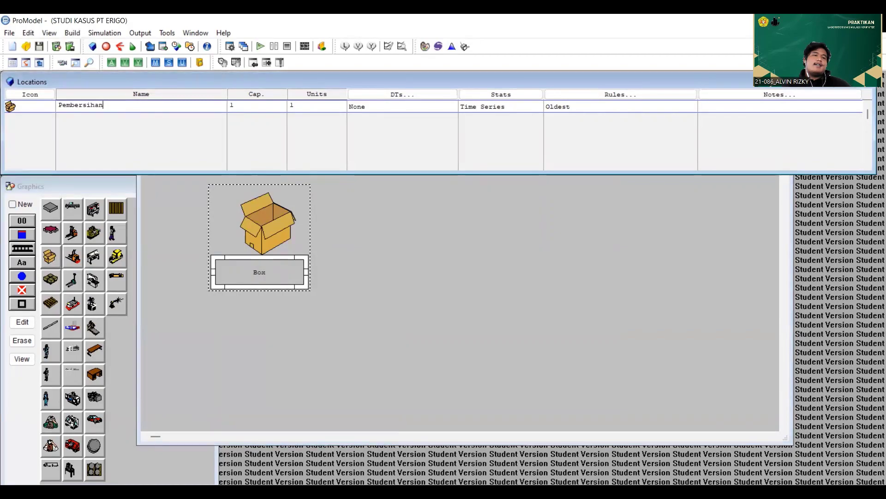
text(_Kain)
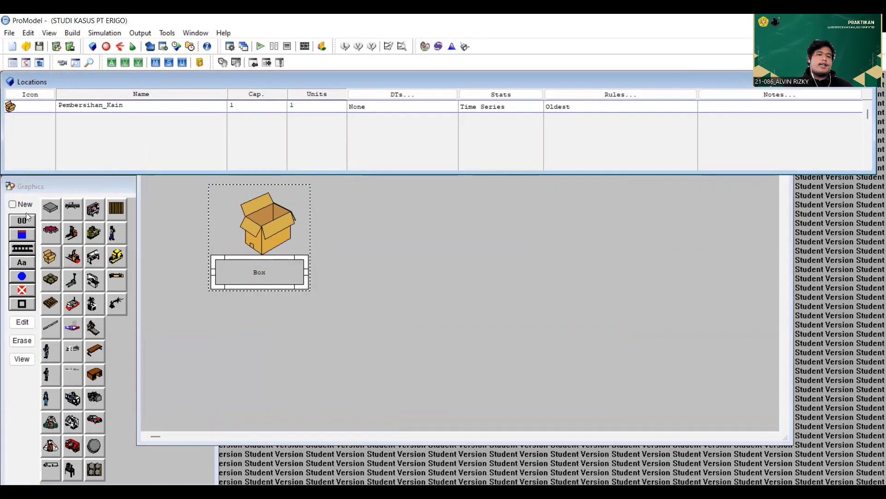
Create a second location with the red lathe graphic to the right of the box and enlarge it
click(14, 206)
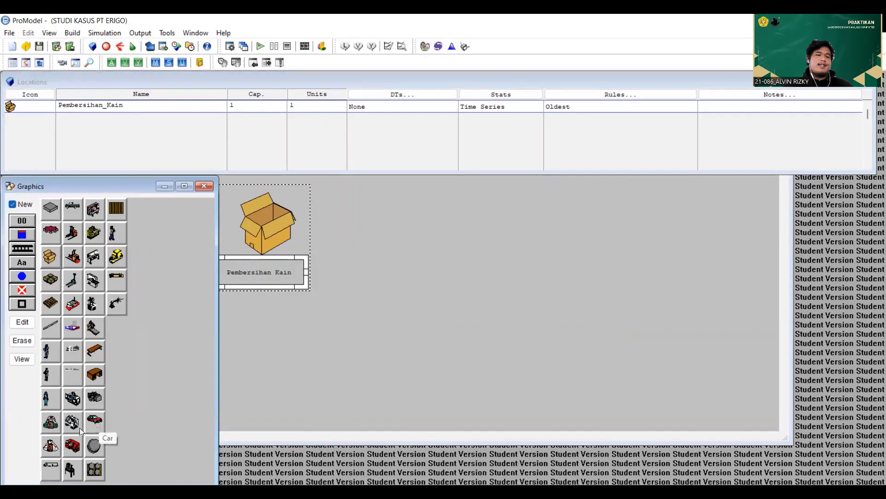
click(79, 445)
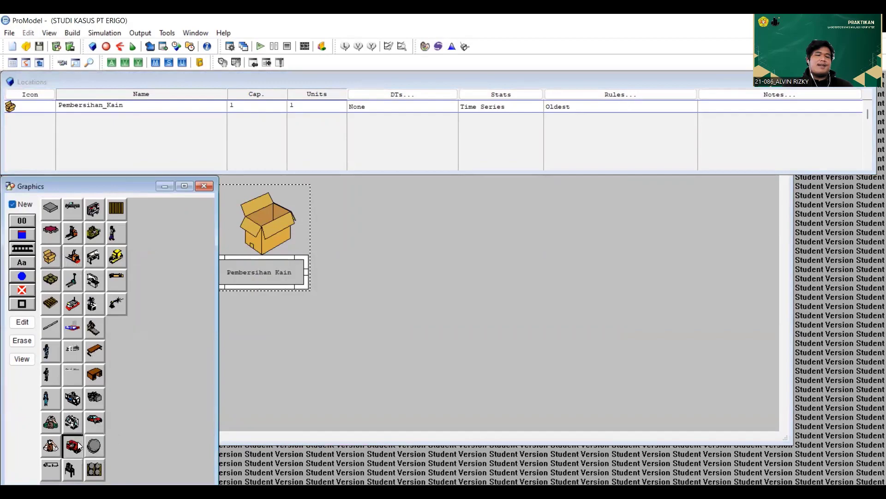
click(463, 220)
drag(414, 255, 436, 239)
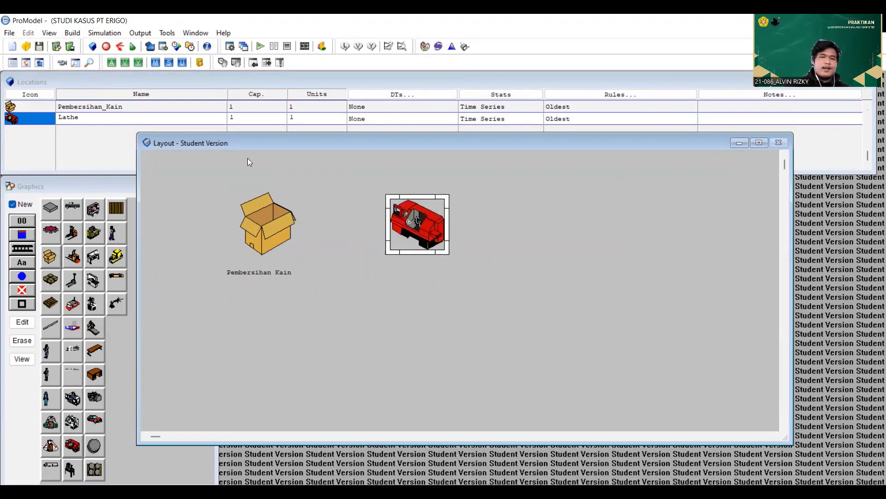
Add a name label to the existing lathe location, just below its graphic, without creating a new location
click(13, 204)
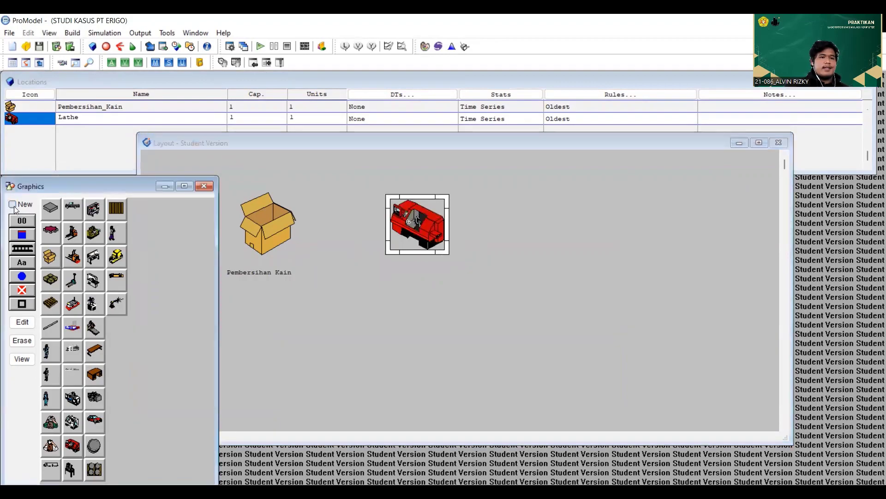
click(30, 262)
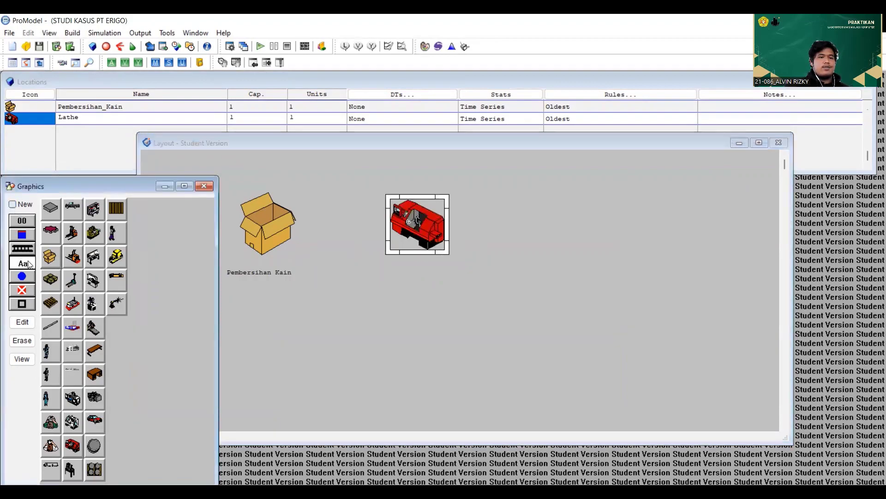
click(99, 118)
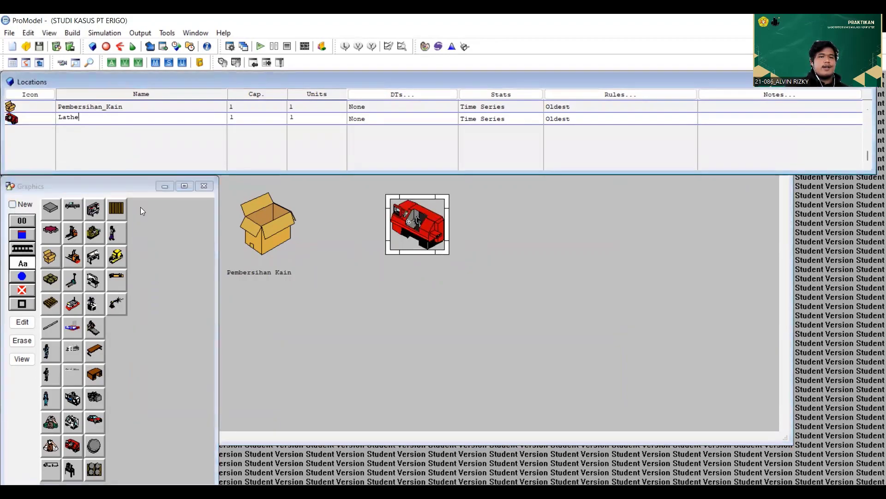
click(415, 265)
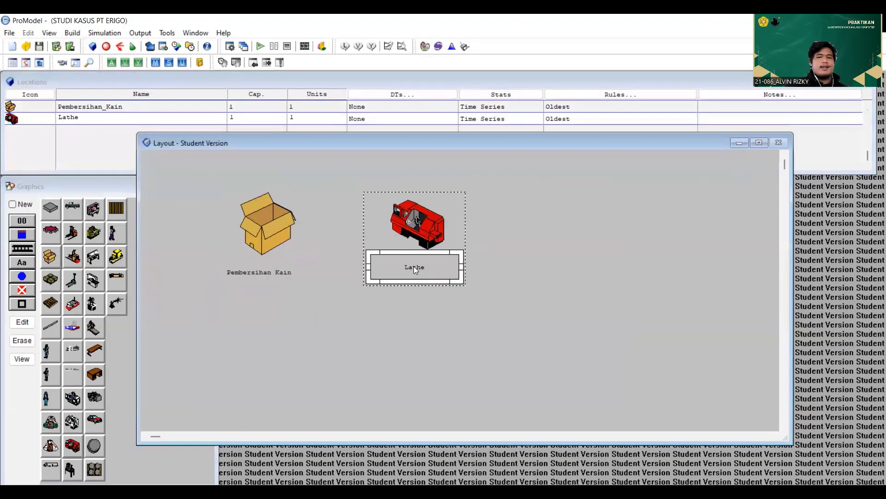
Rename the lathe location as Pengecekan_kain
click(117, 119)
key(BackSpace)
key(BackSpace)
key(BackSpace)
key(BackSpace)
key(BackSpace)
text(Pengece)
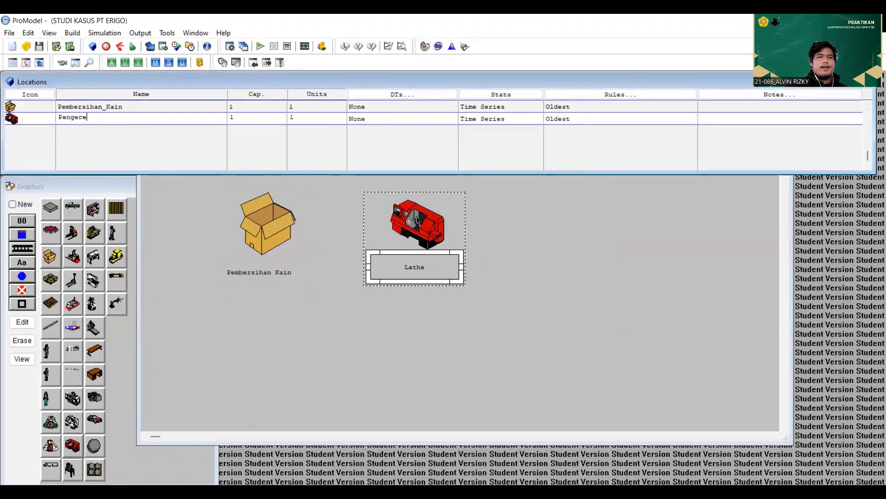
text(kan_kain)
Create a third location with the bar graphic to the right of the lathe and enlarge it
click(20, 204)
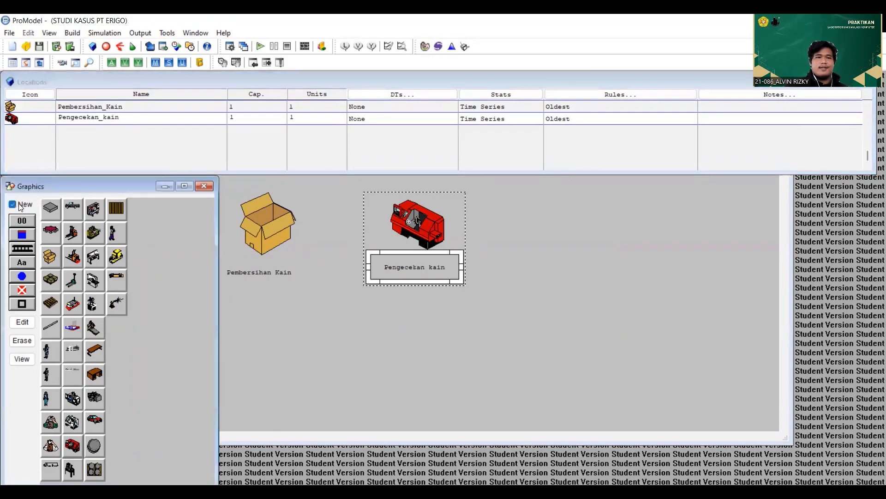
click(51, 328)
click(564, 225)
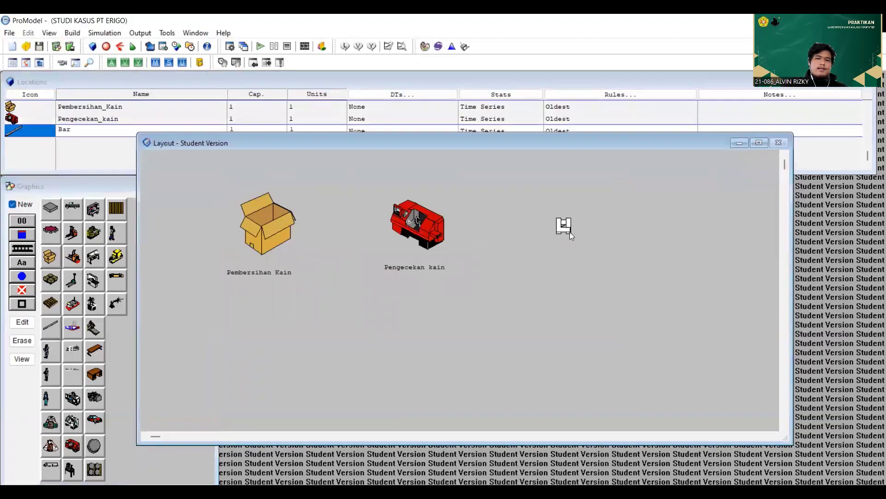
drag(569, 232, 624, 266)
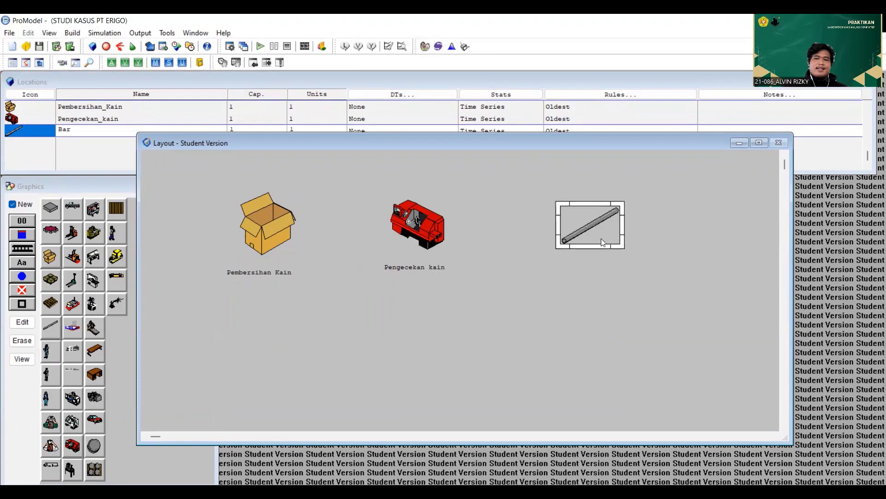
Add a name label just below the existing bar graphic and rename that location as Pengukuran_kain
click(17, 206)
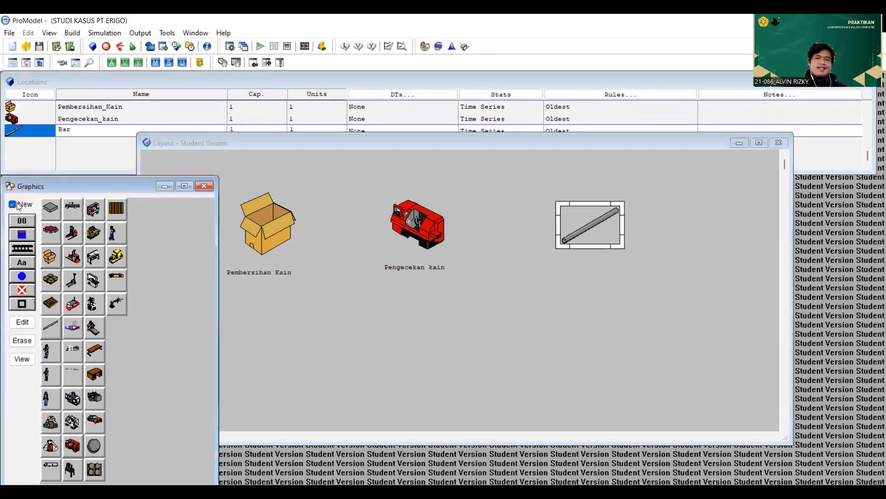
click(24, 263)
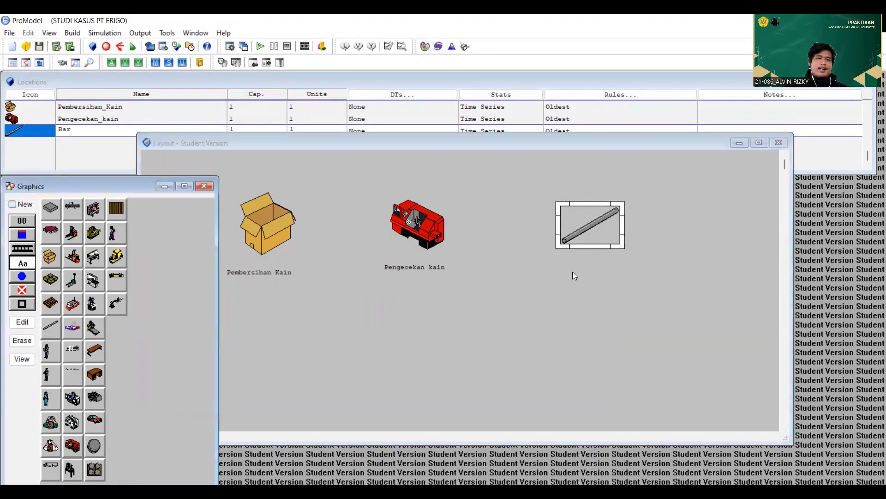
click(589, 263)
click(83, 131)
key(BackSpace)
key(BackSpace)
key(BackSpace)
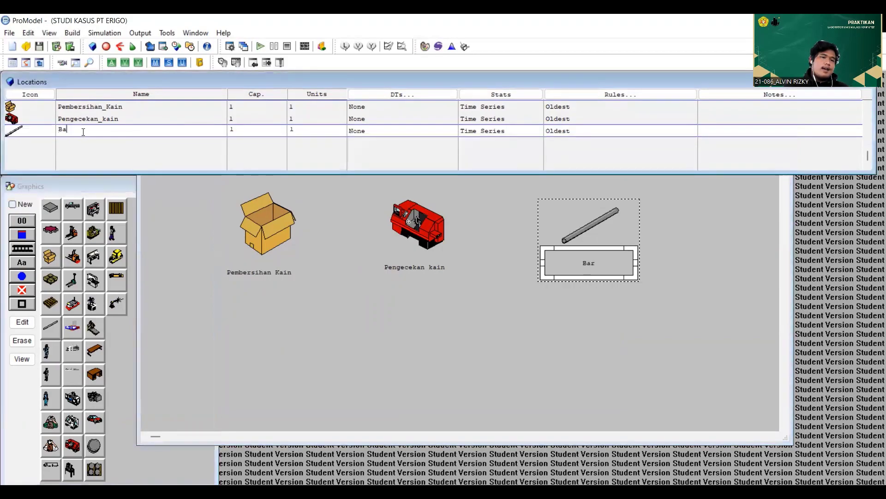
text(Peng)
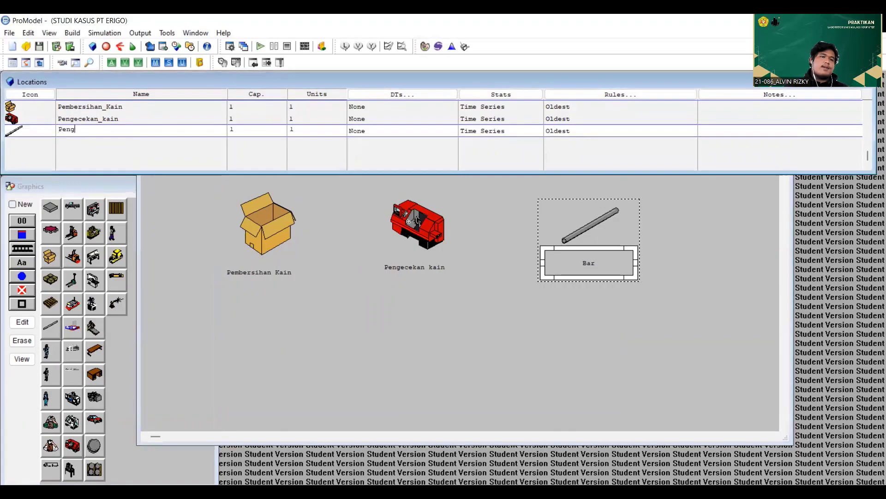
text(ukuran_kain)
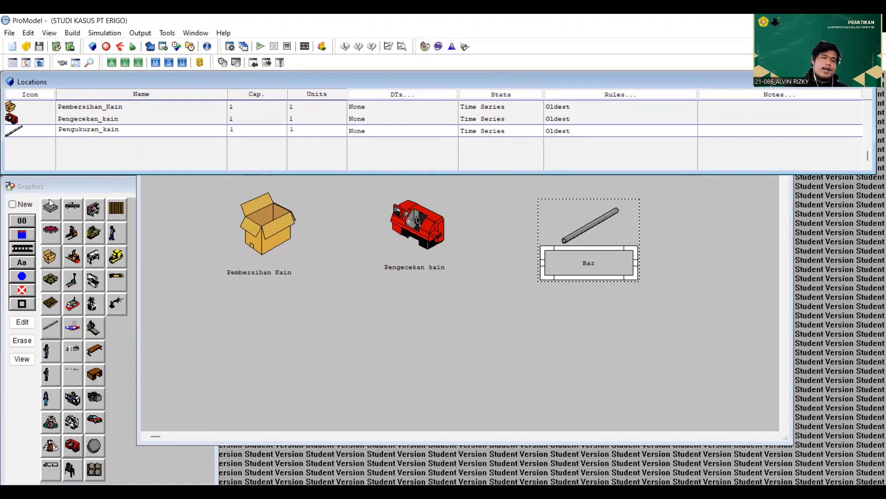
Create a fourth location with the inspector graphic below the box, enlarge it and move it up closer to the Pembersihan Kain label
click(12, 205)
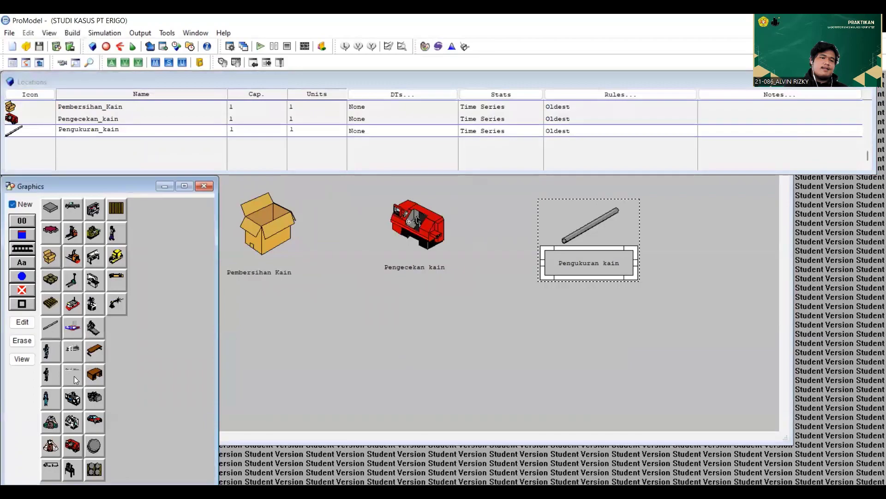
click(115, 237)
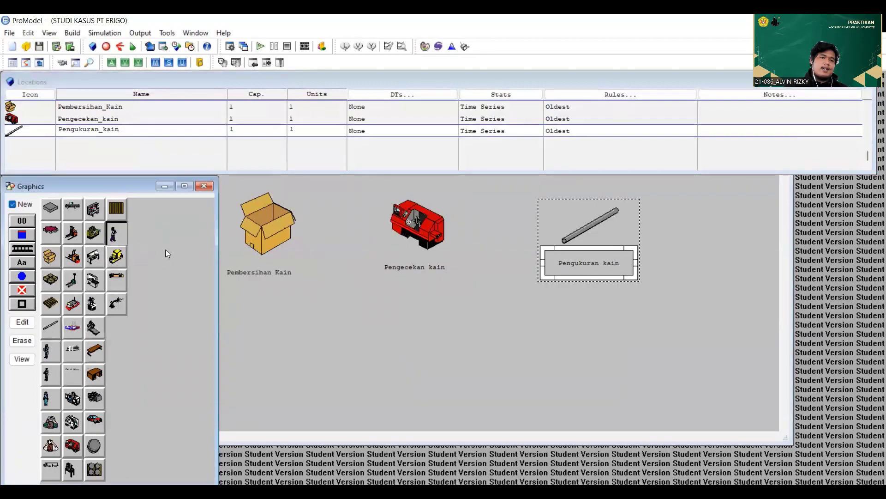
click(268, 338)
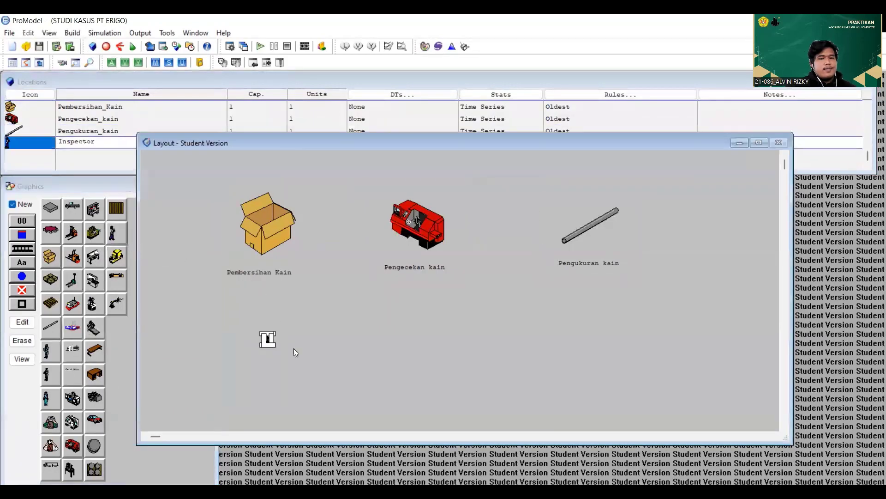
drag(275, 347, 326, 393)
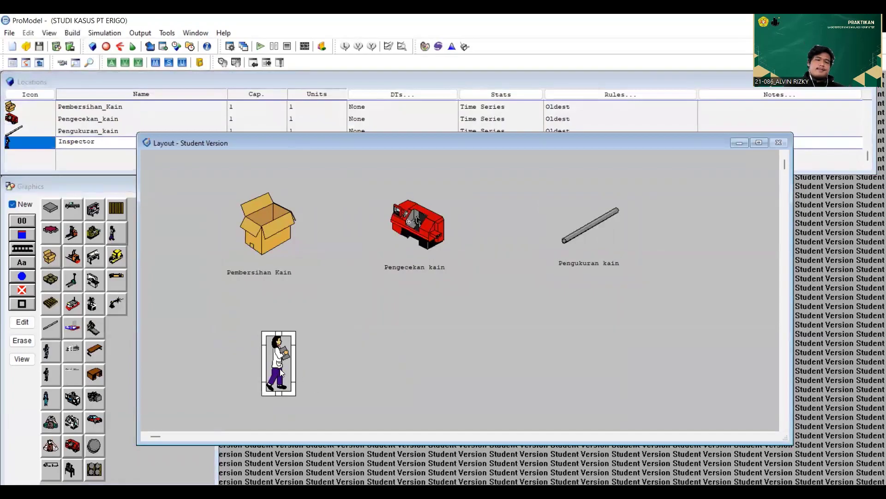
drag(281, 373, 268, 343)
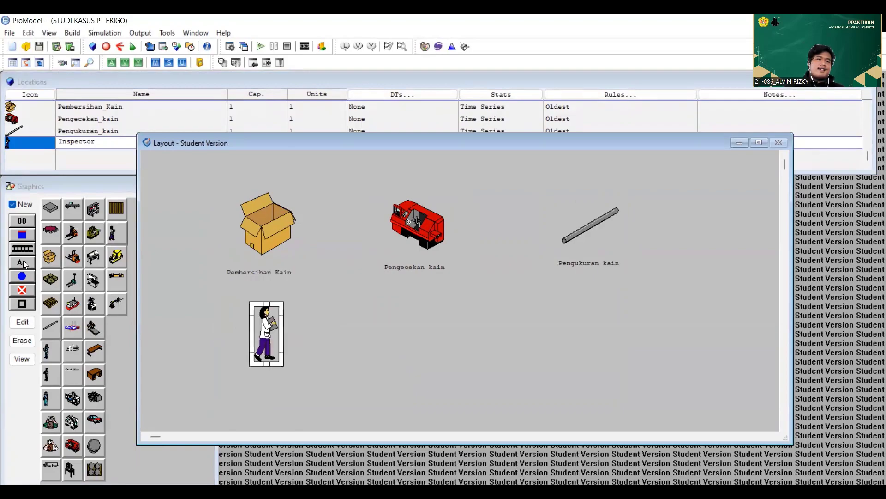
Add a name label at the feet of the existing inspector graphic and rename that location as Inspeksi
click(18, 206)
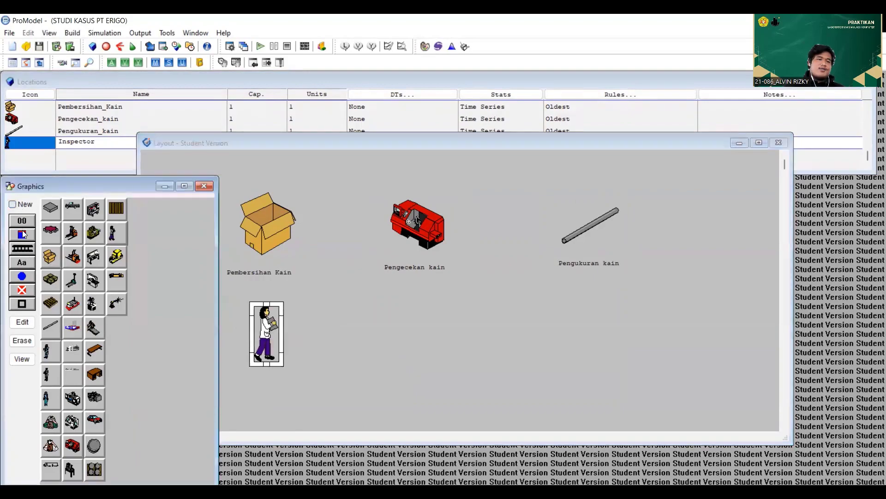
click(20, 263)
click(269, 372)
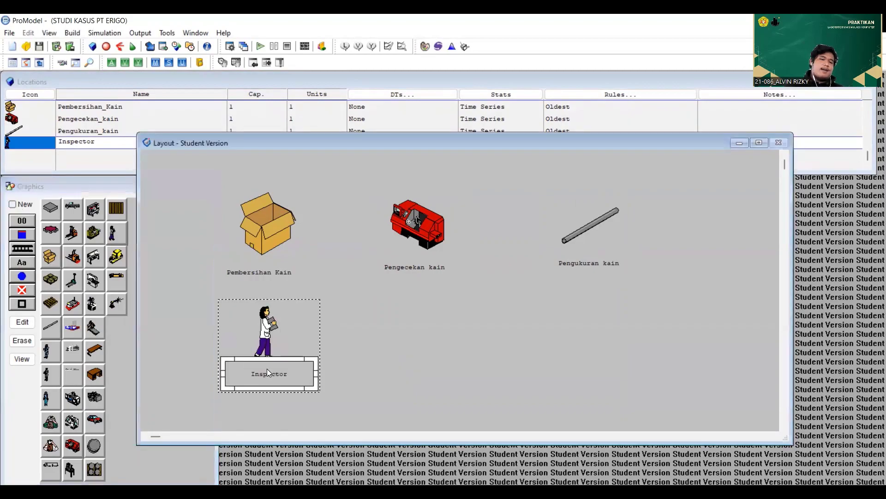
click(100, 141)
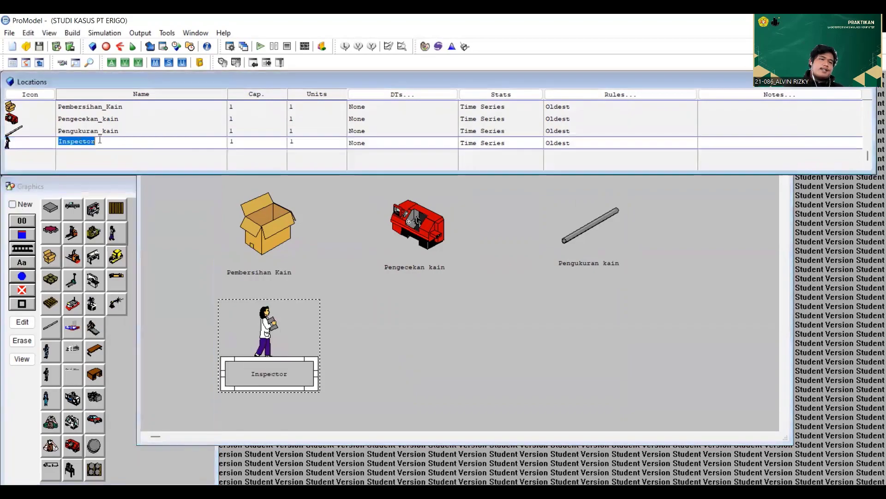
key(BackSpace)
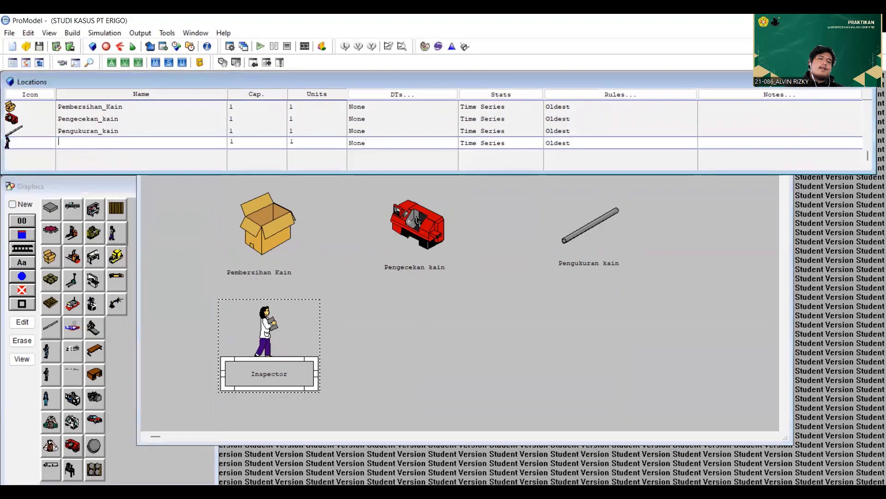
key(BackSpace)
text(Inspeksi)
Create a fifth location with the pallet of boxes graphic below the lathe and enlarge it
click(13, 204)
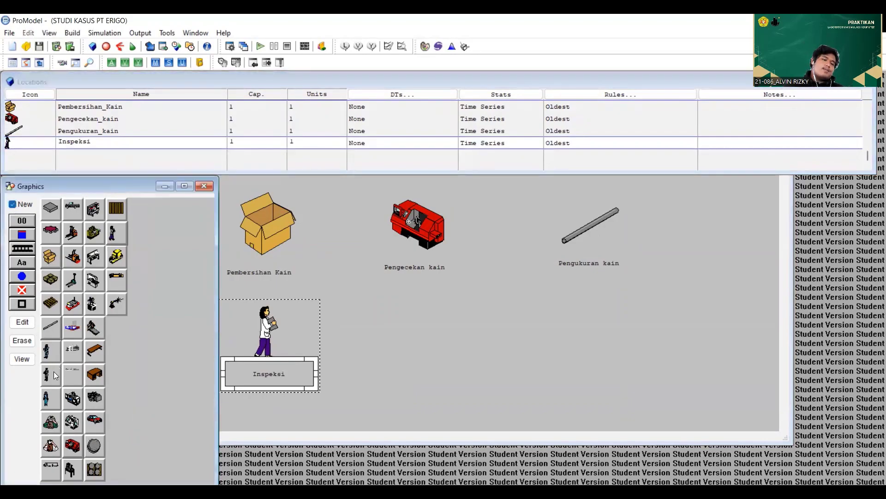
click(51, 283)
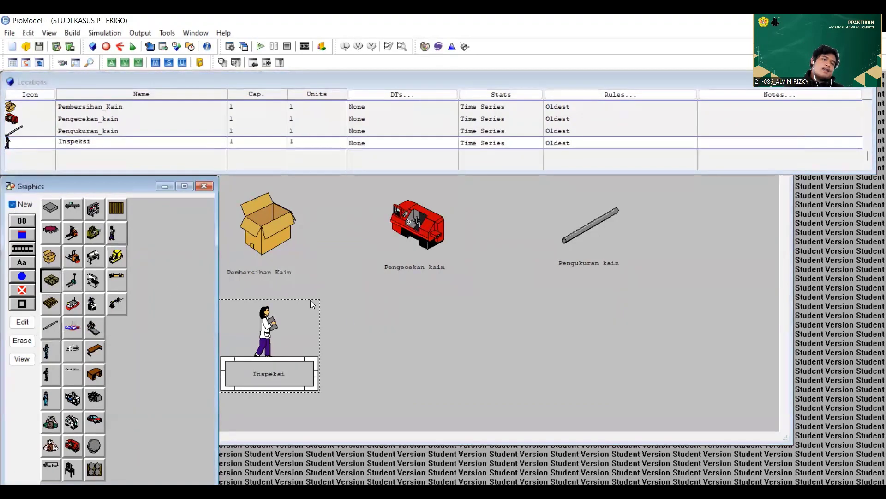
click(405, 312)
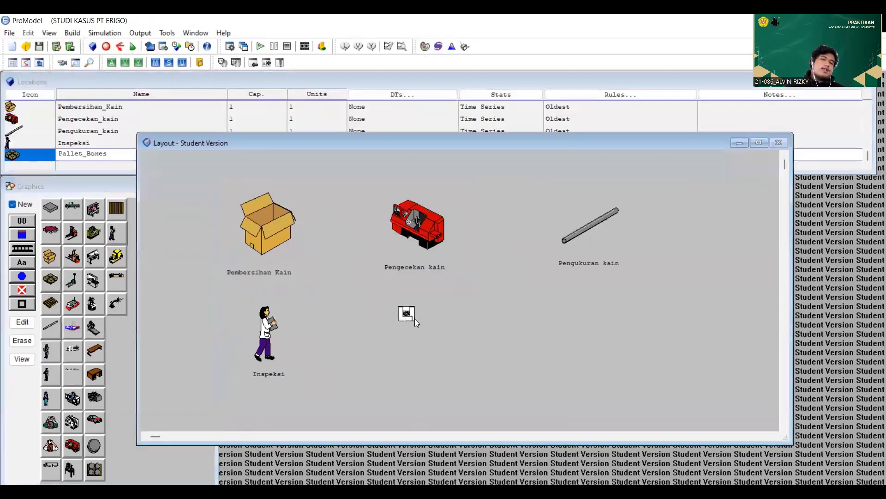
drag(414, 319, 430, 341)
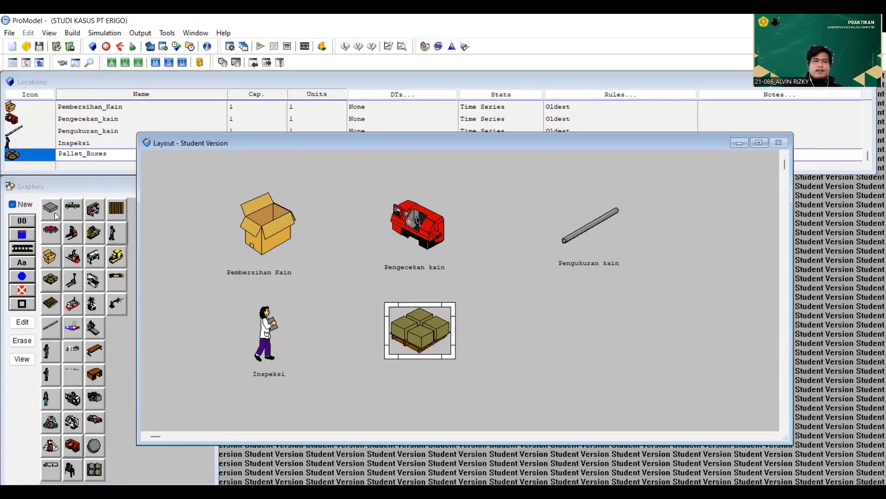
Add a name label to the existing pallet location, just below its graphic, without creating a new location
click(17, 204)
click(26, 261)
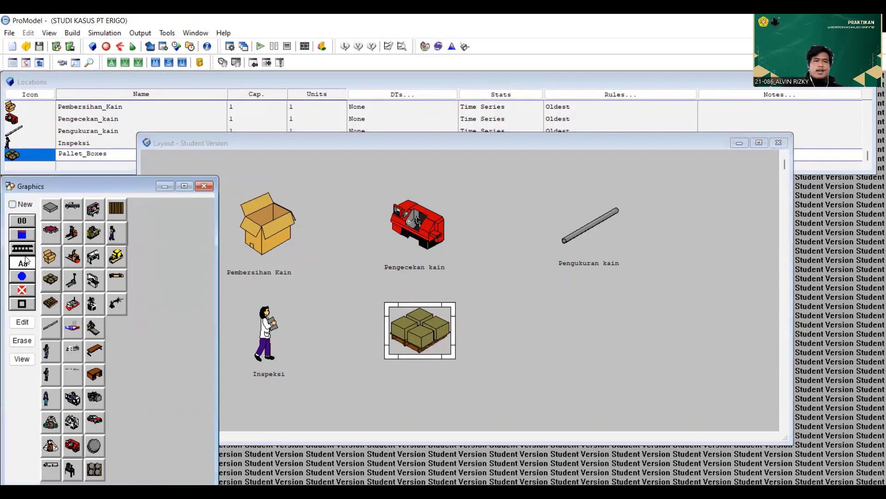
click(434, 368)
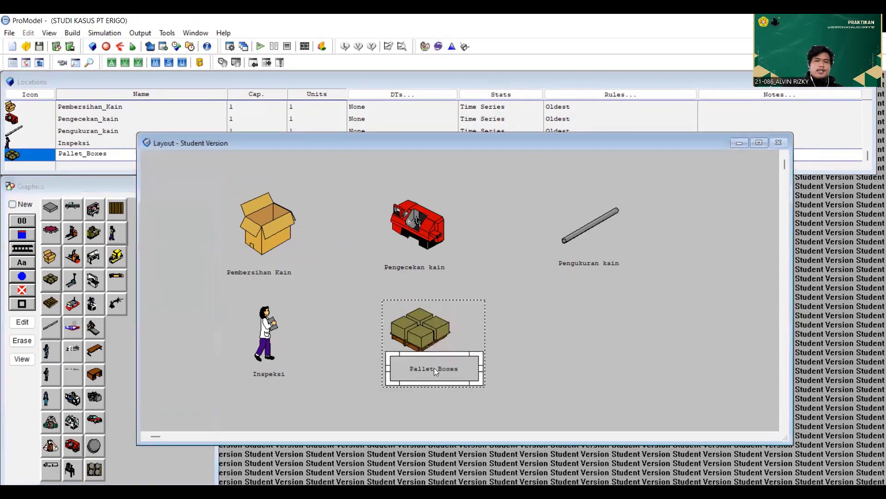
Rename the pallet location as Proses_Packaging
click(118, 152)
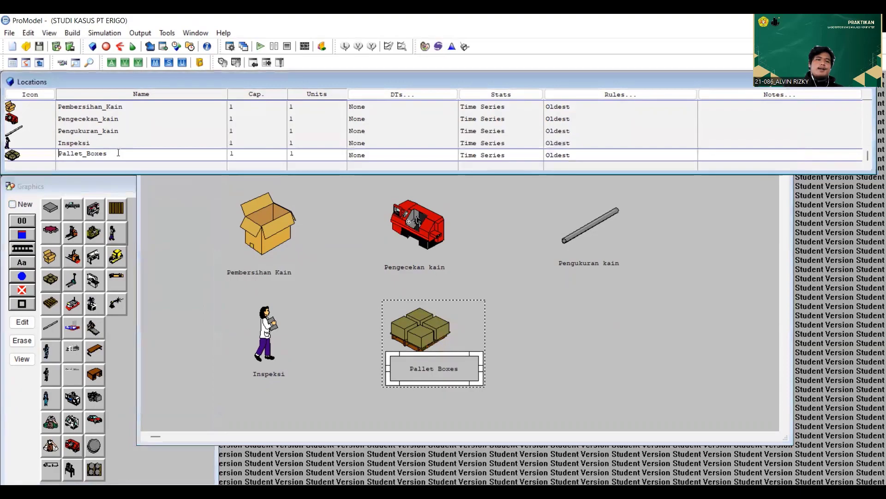
key(BackSpace)
key(BackSpace)
key(BackSpace)
key(BackSpace)
key(BackSpace)
key(BackSpace)
key(BackSpace)
key(BackSpace)
key(BackSpace)
key(BackSpace)
key(BackSpace)
key(BackSpace)
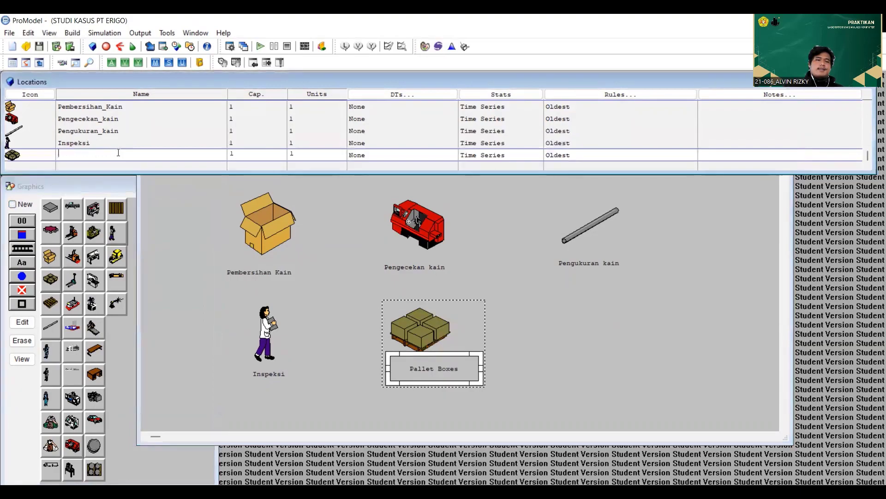
text(Proses_Packaging)
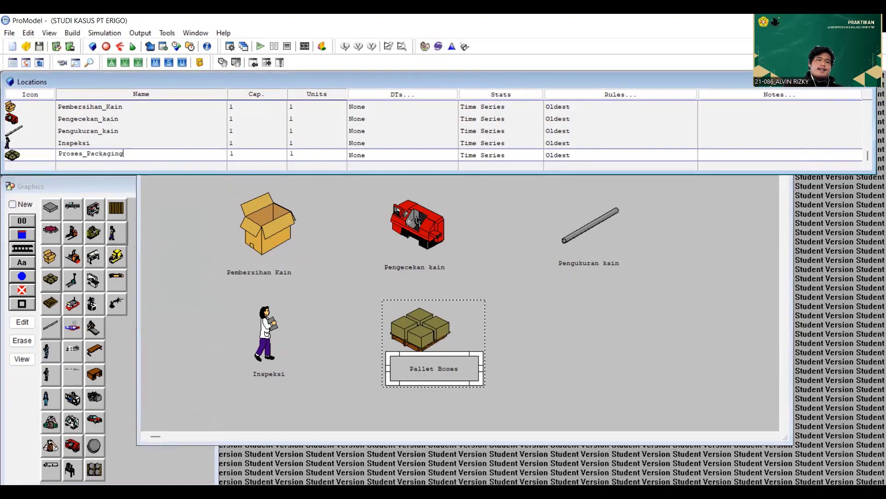
Create a sixth location with the table graphic below the bar and enlarge it
click(20, 205)
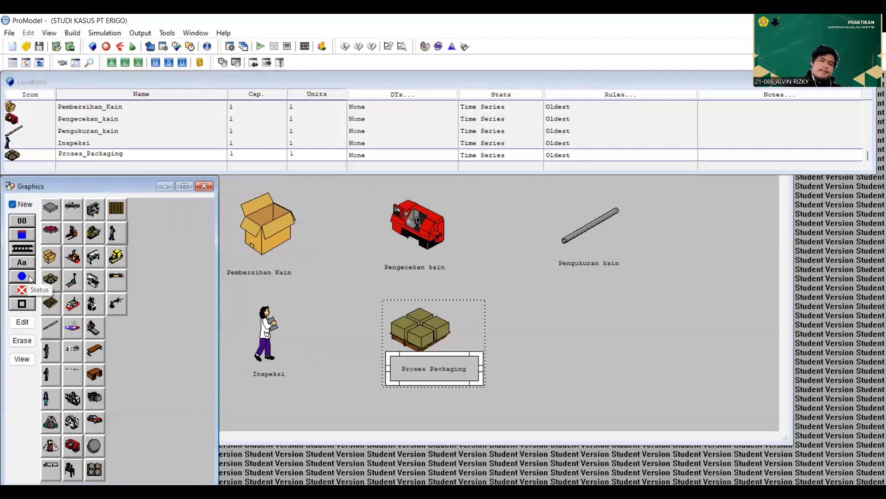
click(94, 351)
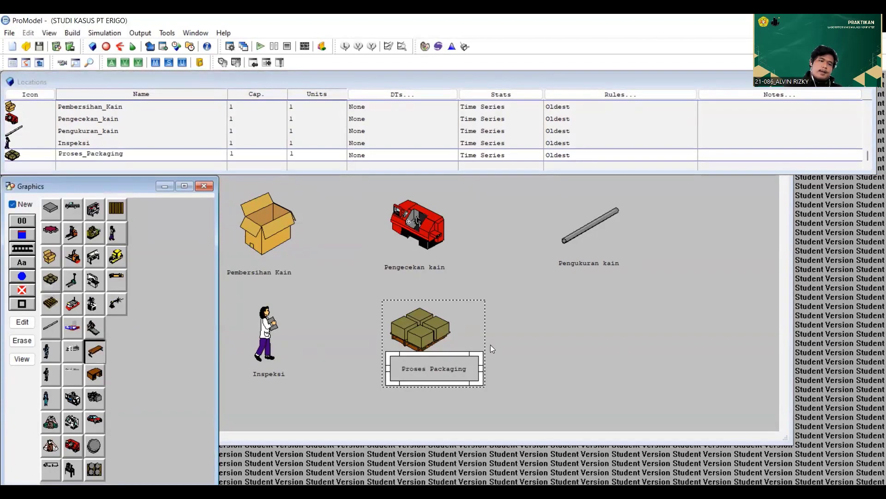
click(572, 313)
drag(586, 324, 635, 362)
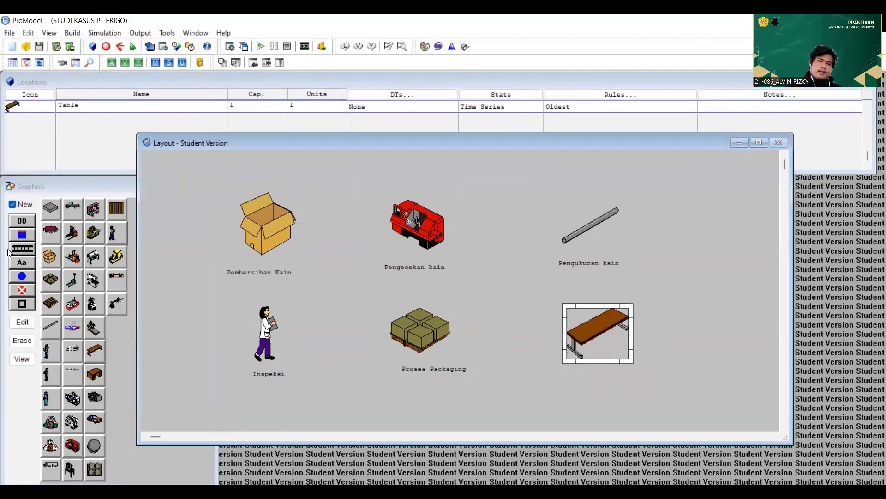
Add a name label to the existing table location, just below its graphic, without creating a new location
click(12, 204)
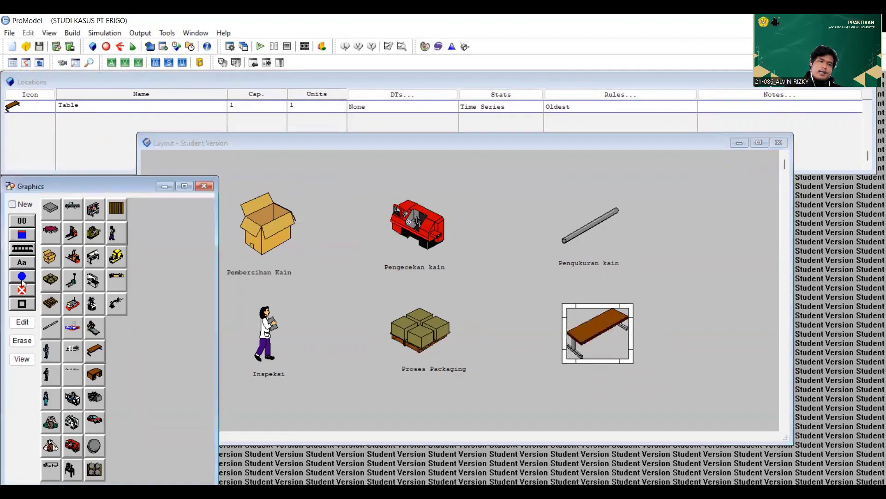
click(22, 262)
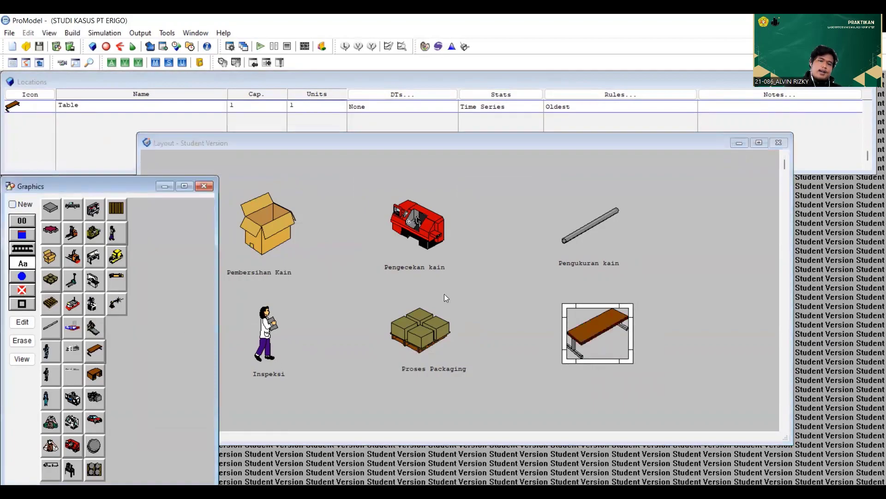
click(606, 374)
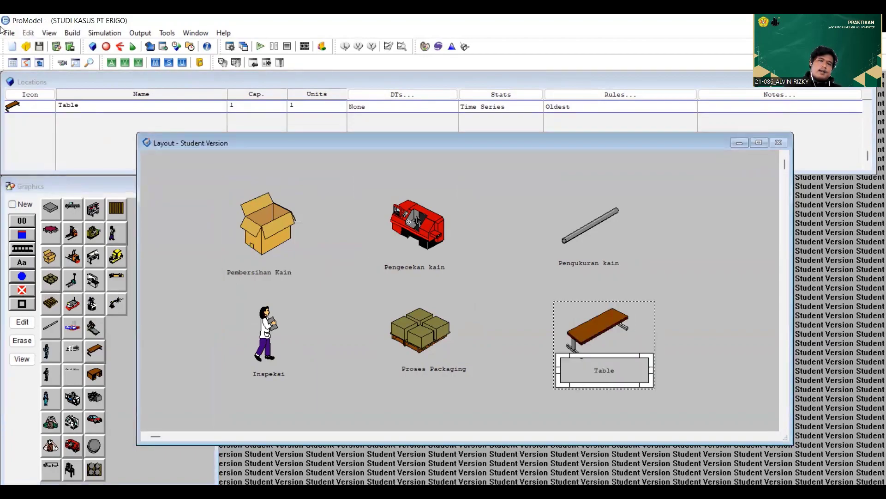
Rename the table location as Pembuatan_Baju
click(90, 103)
key(BackSpace)
key(BackSpace)
key(BackSpace)
key(BackSpace)
key(BackSpace)
text(Pemb)
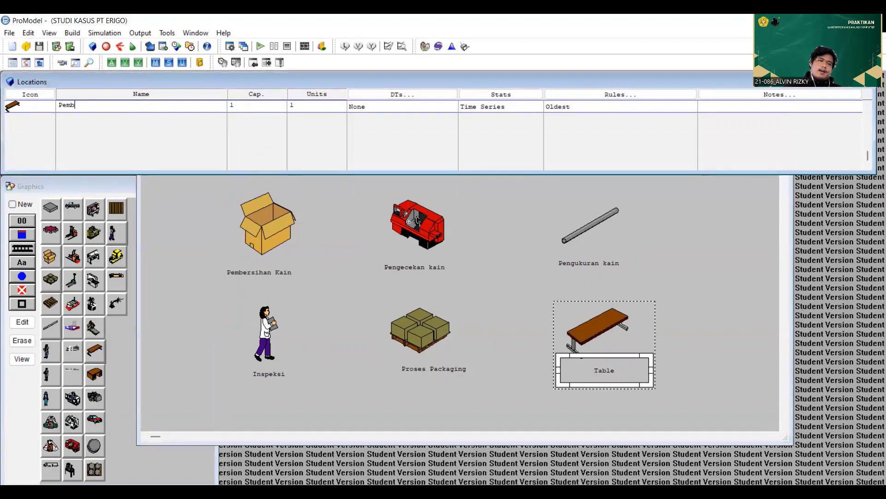
text(uatan_Baju)
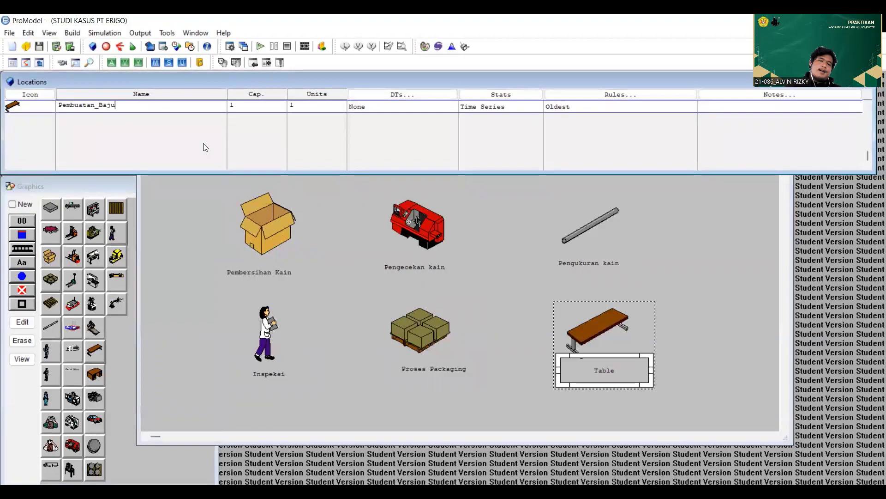
Create an entity with the inspector graphic and name it Kaos_Erigo
click(72, 33)
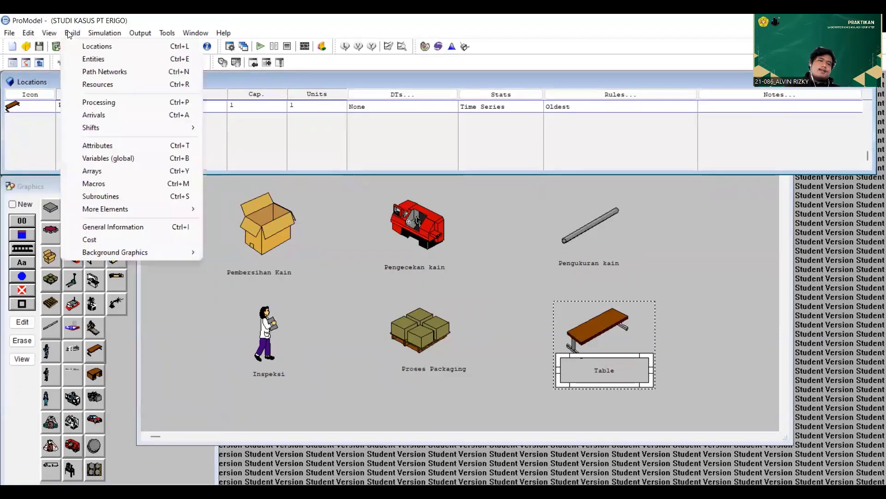
click(84, 58)
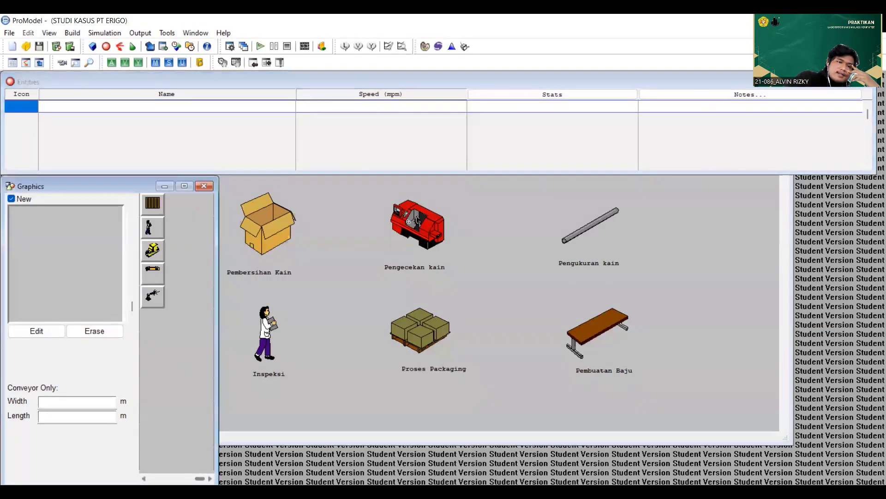
scroll(165, 333, left, 1)
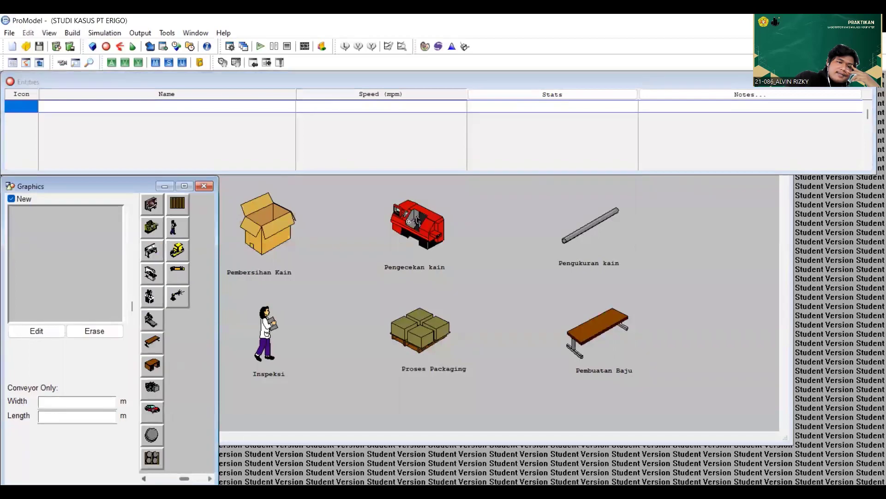
click(144, 478)
click(143, 478)
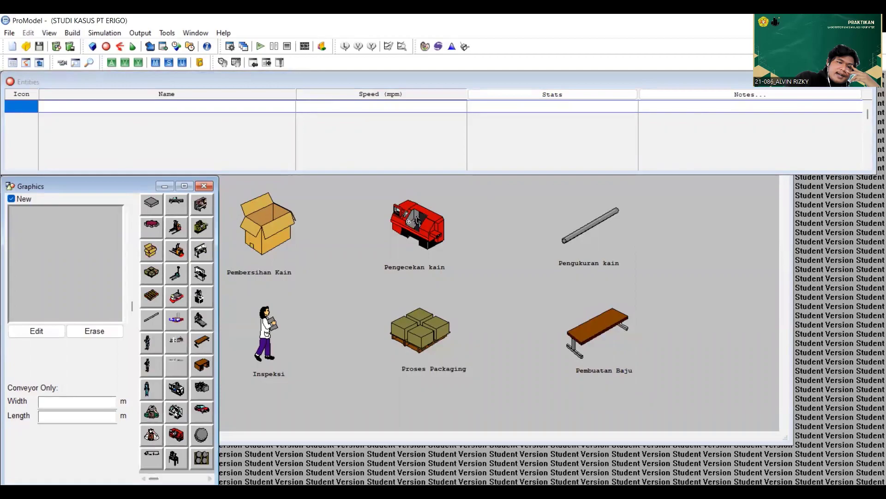
click(210, 479)
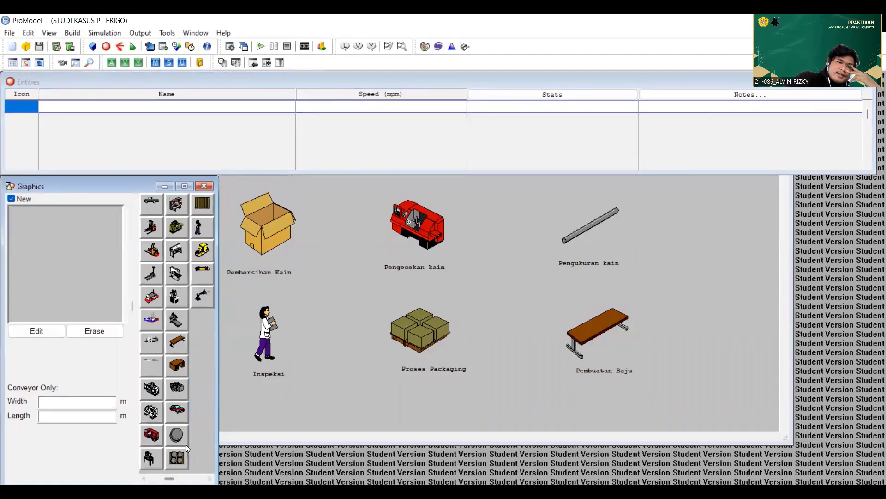
click(199, 227)
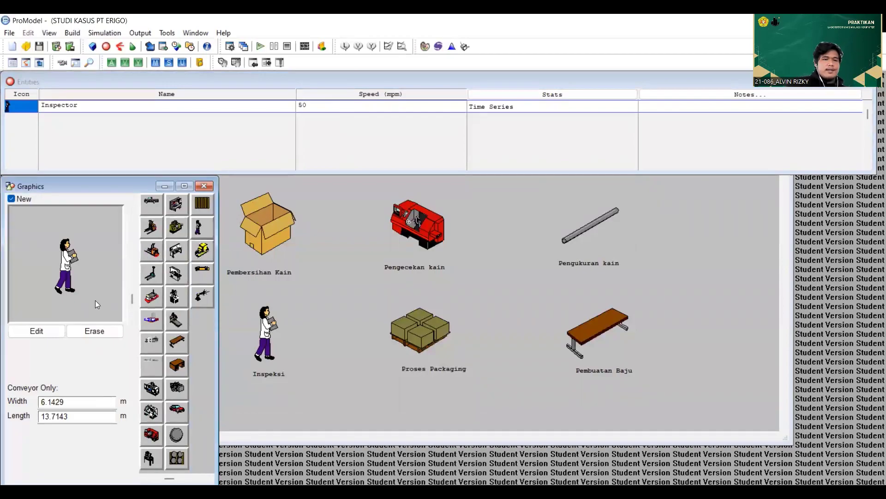
click(93, 104)
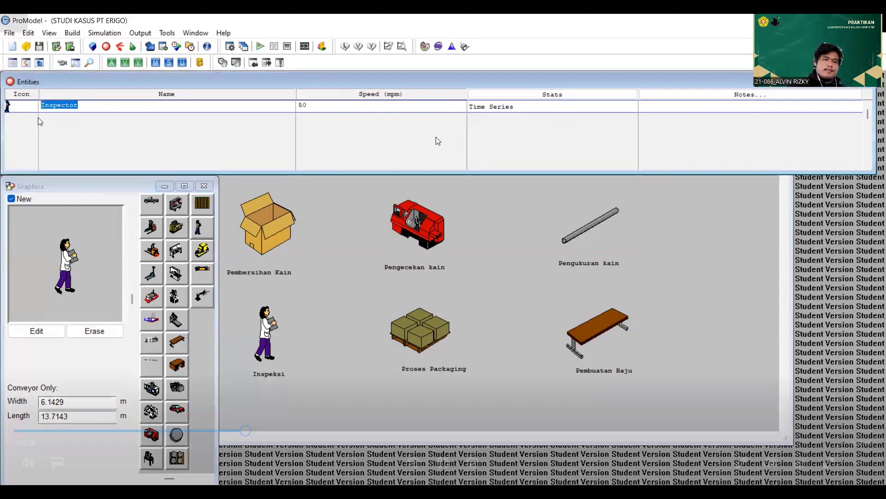
text(Kaos_Erigo)
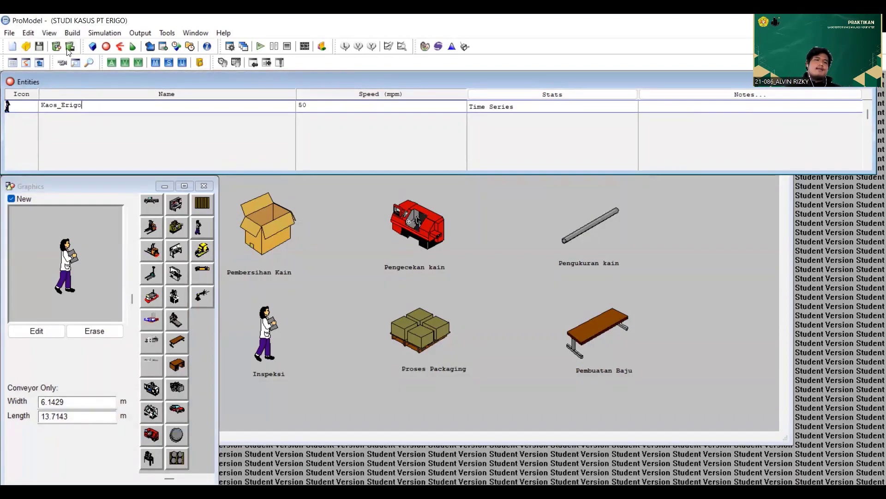
Define the first arrival record with entity Kaos_Erigo arriving at the Pembersihan_Kain location
click(72, 33)
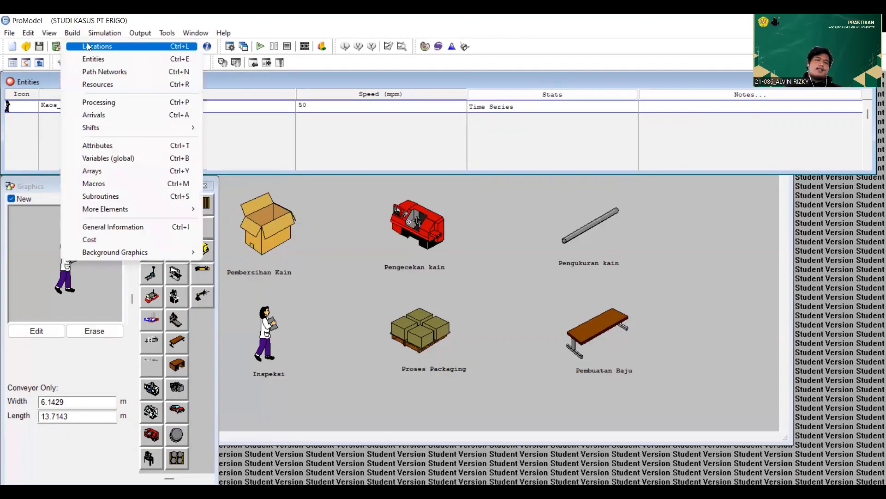
click(102, 115)
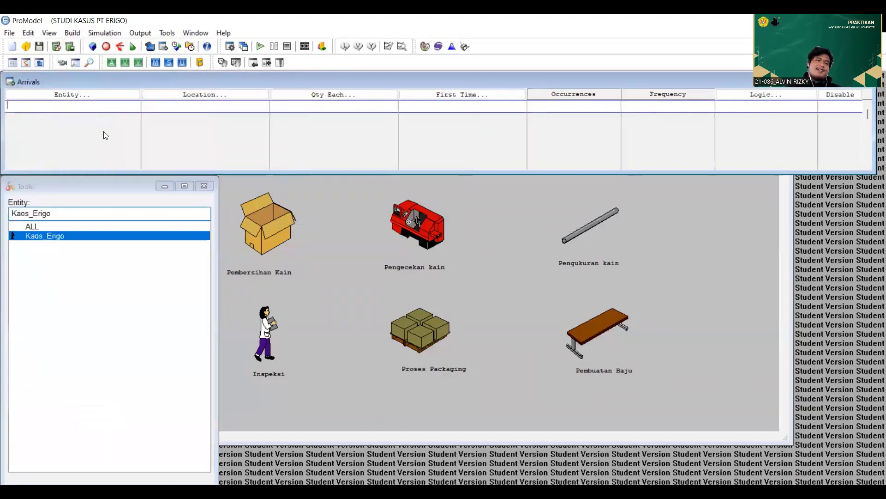
click(72, 95)
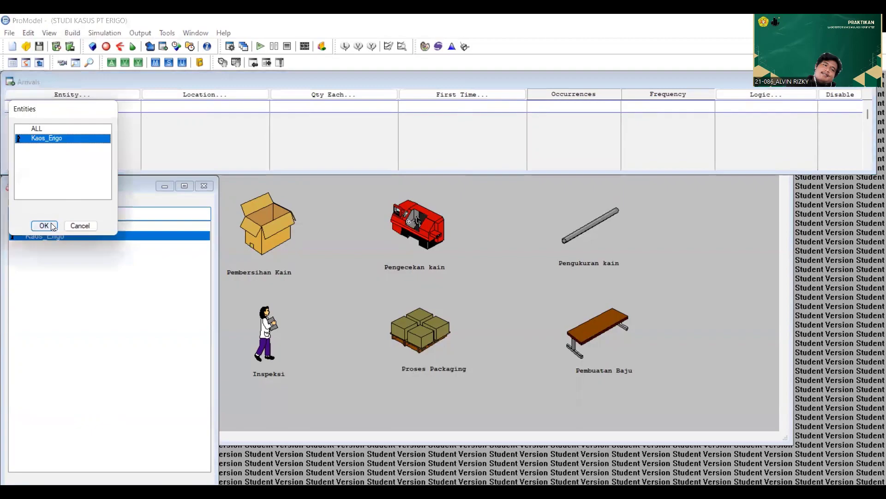
click(44, 225)
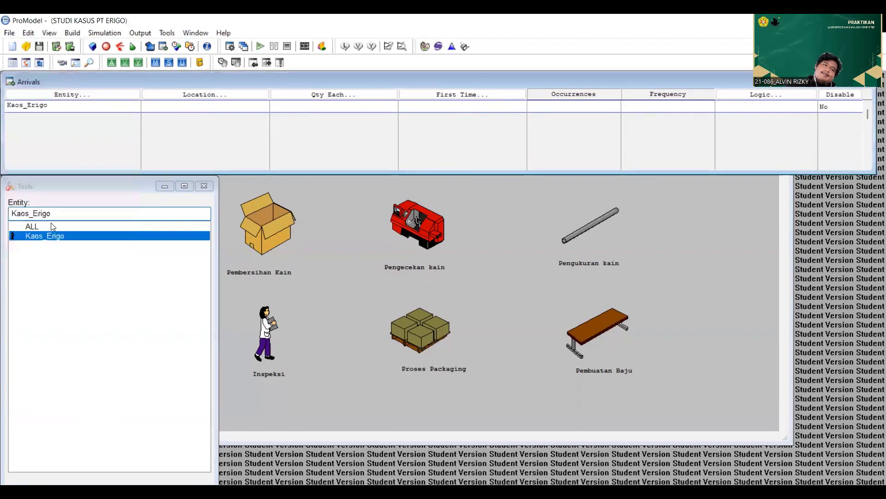
click(187, 97)
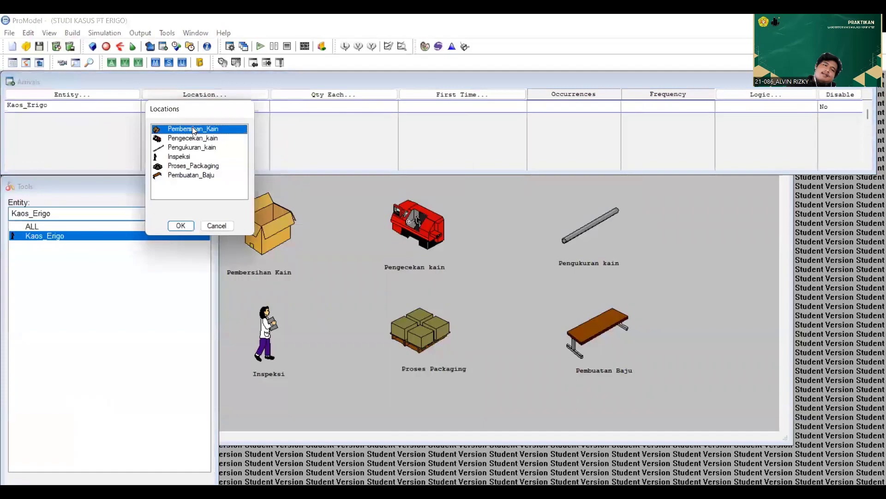
click(181, 225)
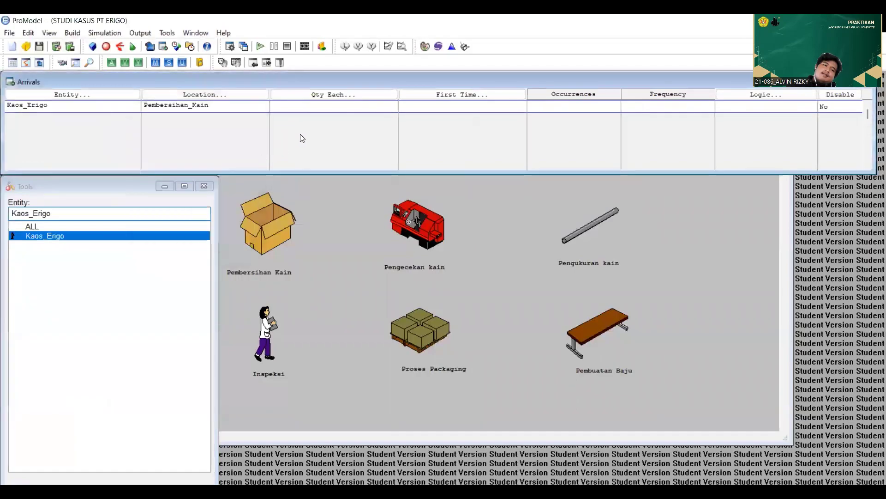
Set the Pembersihan_Kain arrival to quantity 1, occurrences INF and frequency 1
click(337, 104)
click(415, 245)
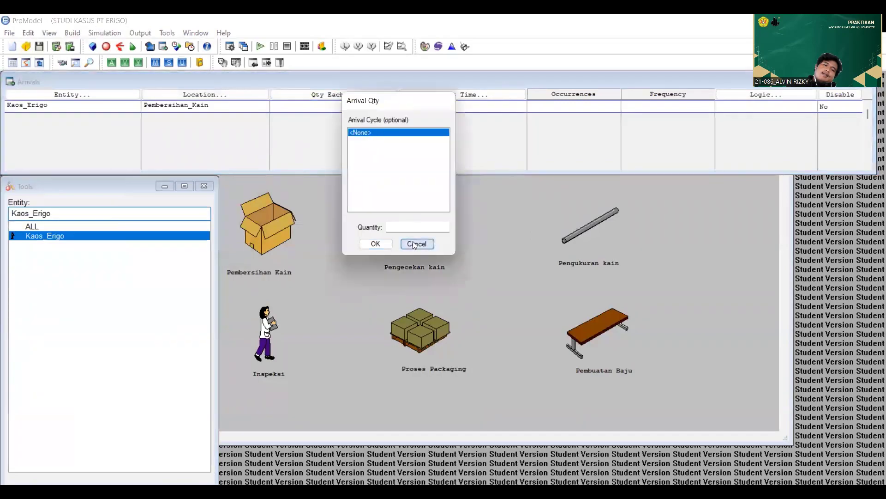
text(1)
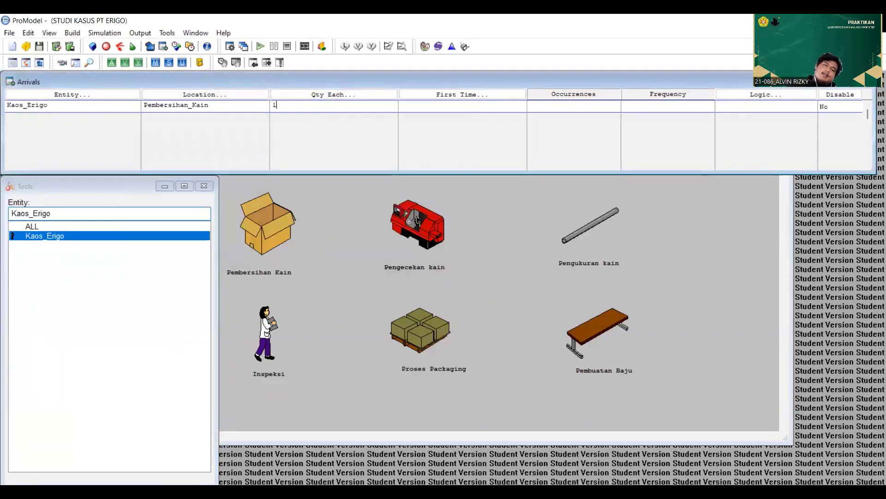
click(560, 105)
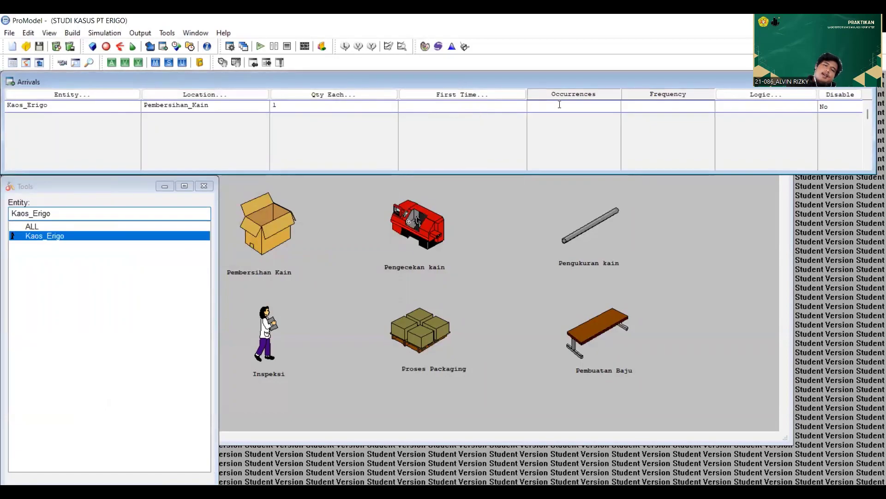
text(INF)
text(1)
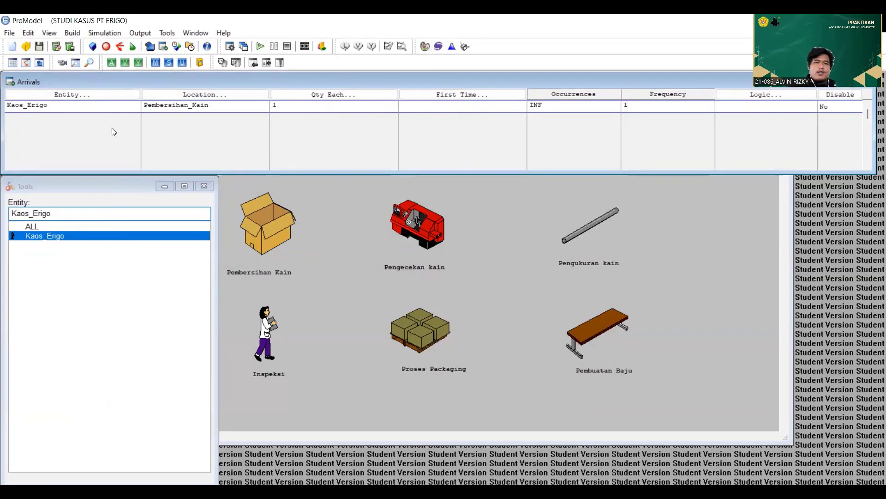
Add a second arrival record with entity Kaos_Erigo arriving at the Pengecekan_kain location
click(55, 104)
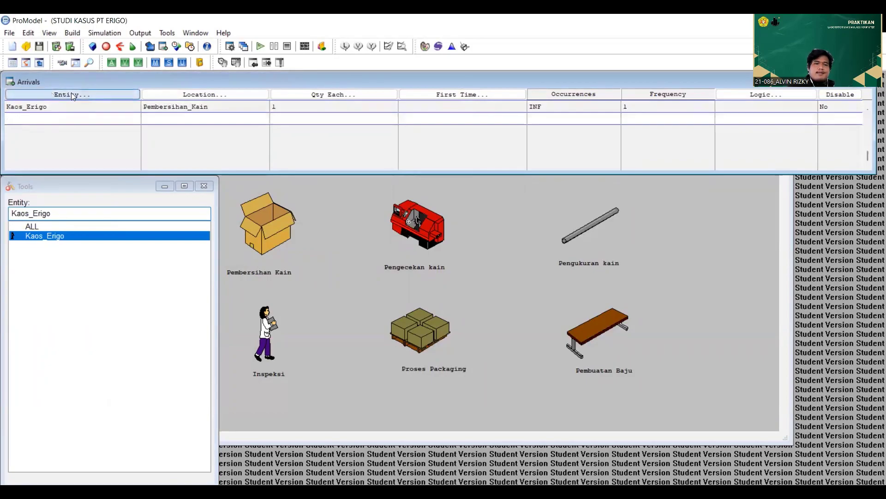
click(72, 96)
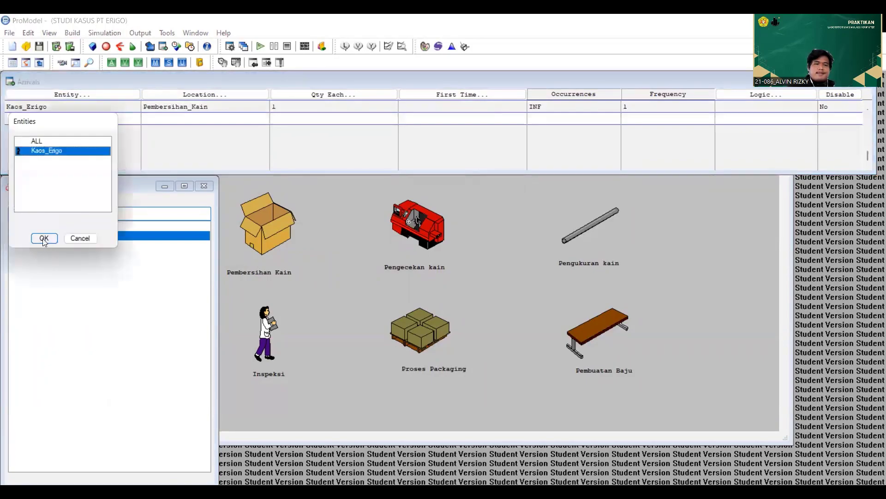
click(44, 238)
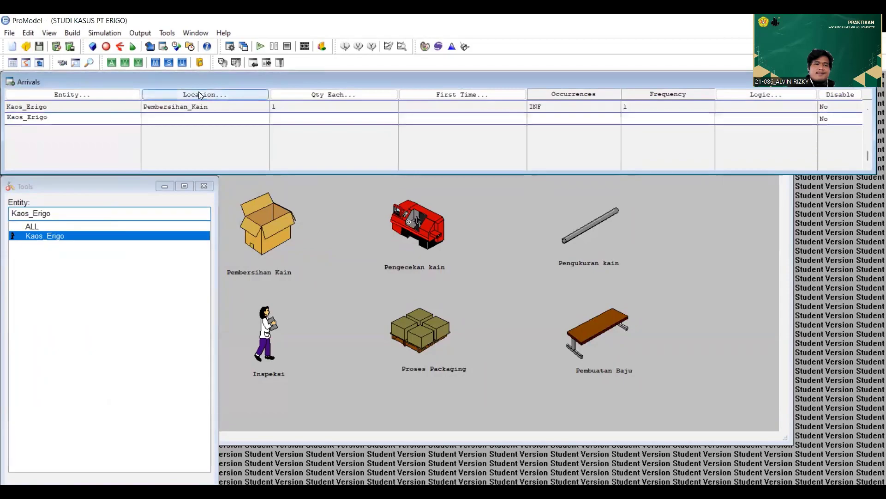
click(199, 95)
click(192, 151)
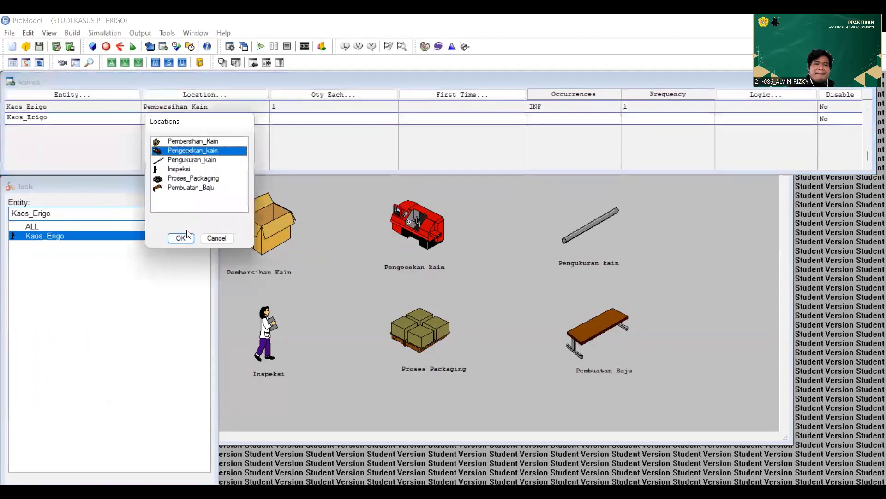
click(181, 238)
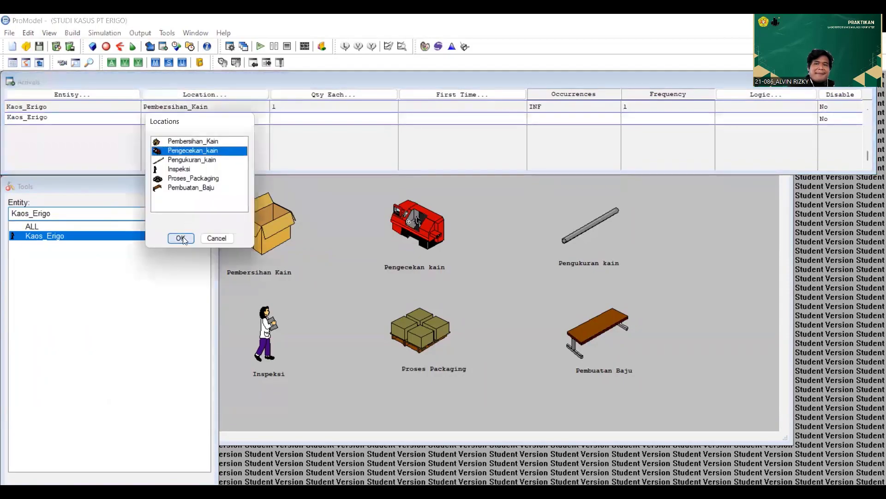
Set the Pengecekan_kain arrival to quantity 1, occurrences INF and frequency 1
click(293, 118)
text(1)
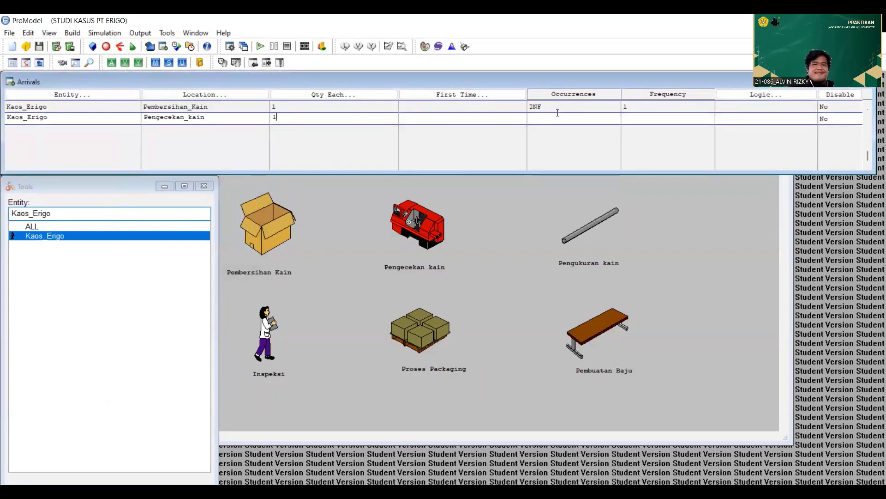
text(INF)
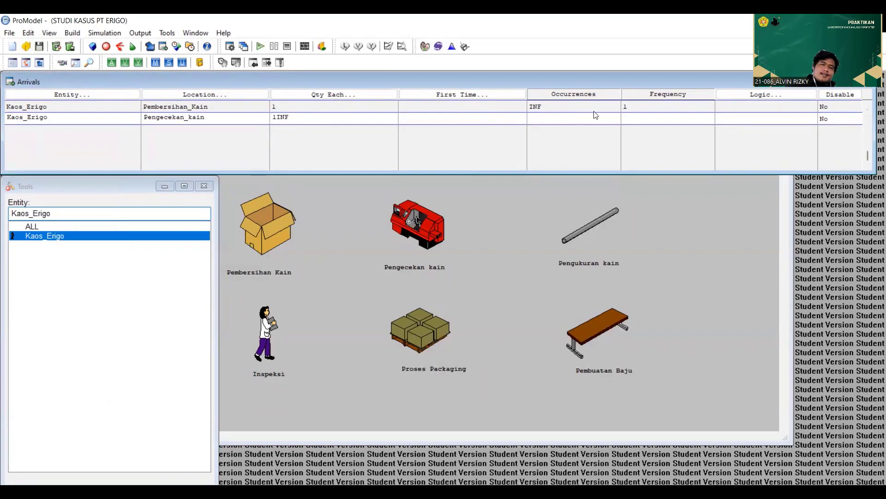
key(BackSpace)
key(BackSpace)
key(BackSpace)
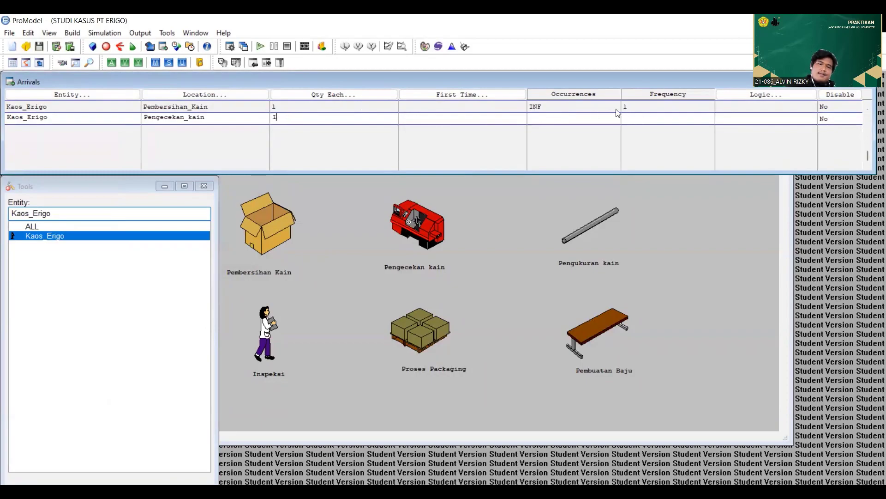
click(532, 117)
text(INF)
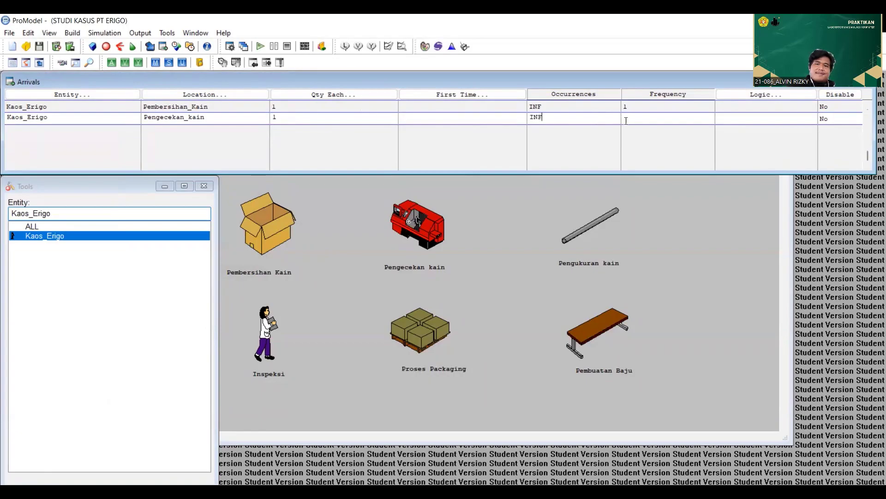
text(1)
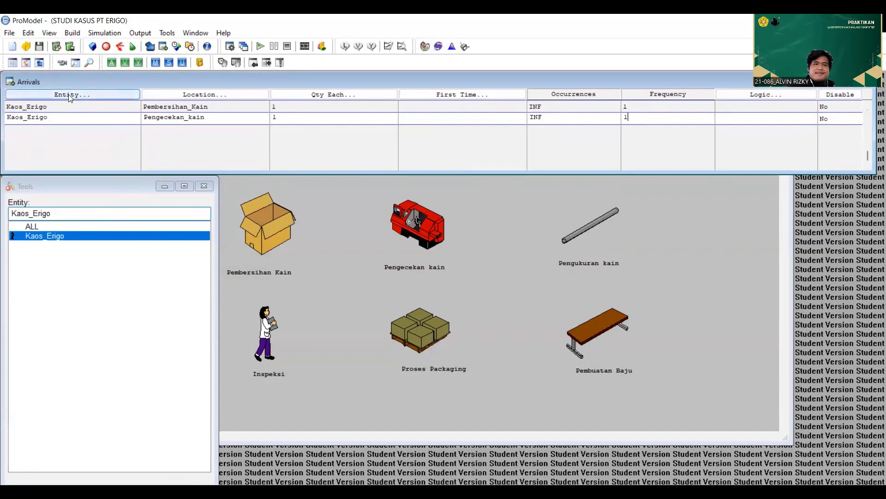
Add a third arrival record with entity Kaos_Erigo arriving at the Pengukuran_kain location
key(Return)
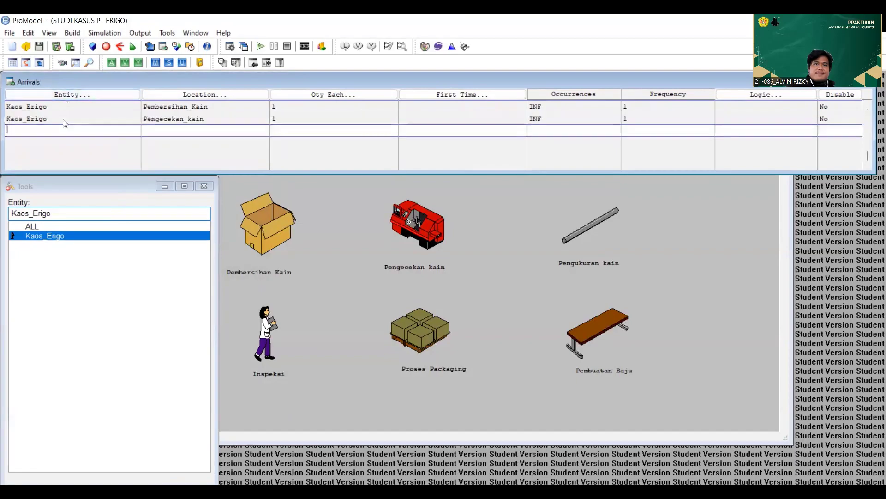
click(50, 96)
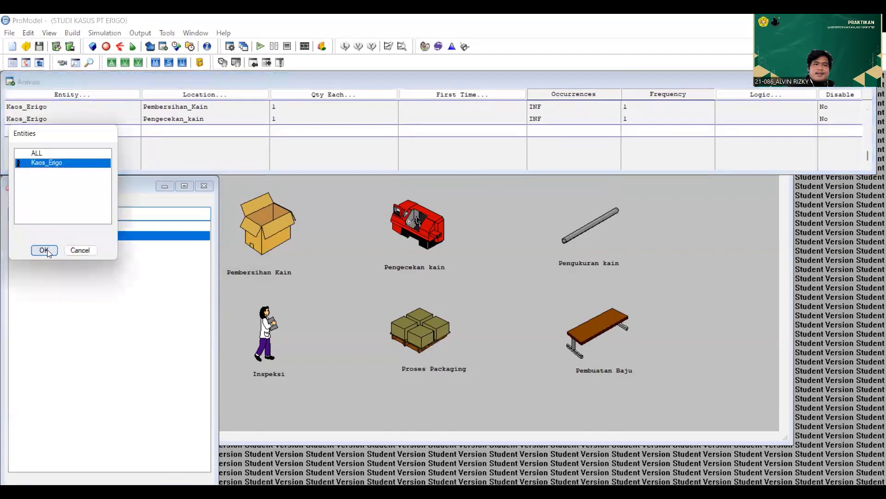
click(43, 250)
click(229, 94)
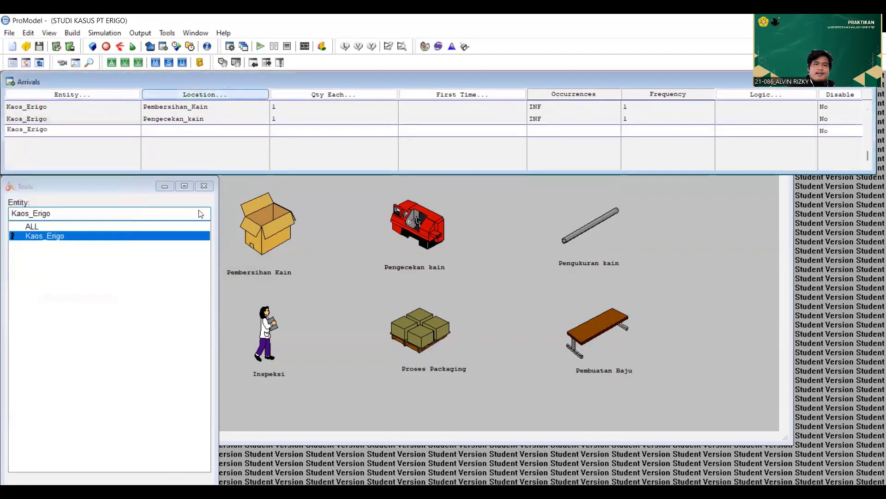
click(194, 173)
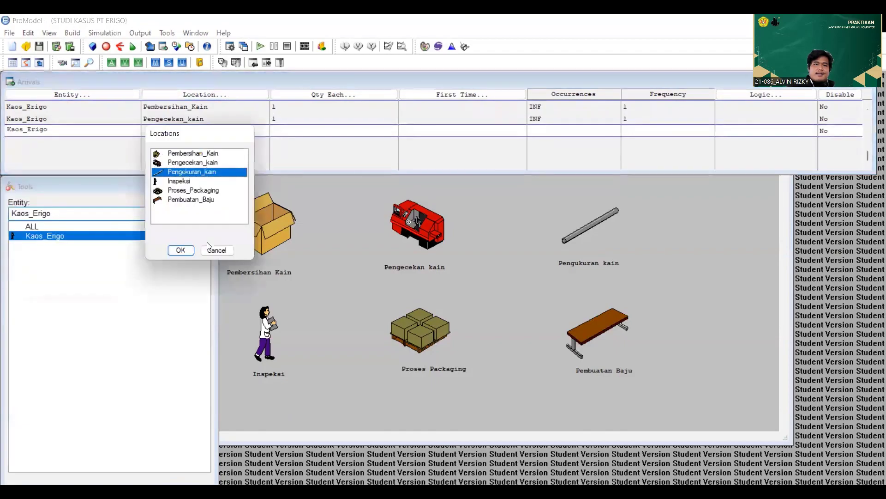
click(181, 250)
Set the Pengukuran_kain arrival to quantity 1, occurrences INF and frequency 1
click(307, 131)
text(1)
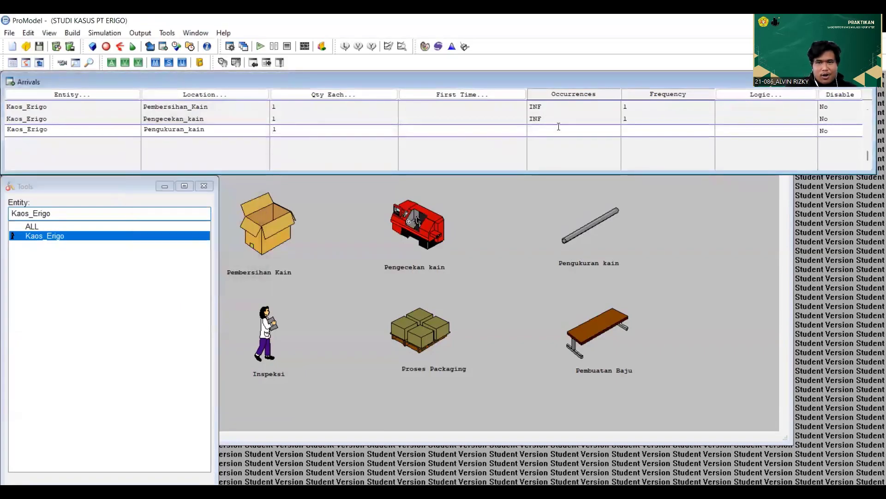
text(INF)
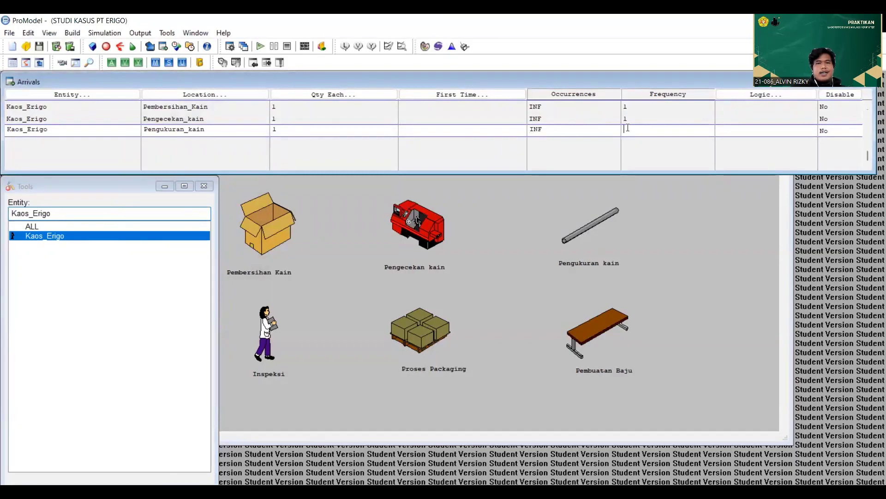
key(Tab)
text(1)
Add a fourth arrival record with entity Kaos_Erigo arriving at the Inspeksi location
key(Return)
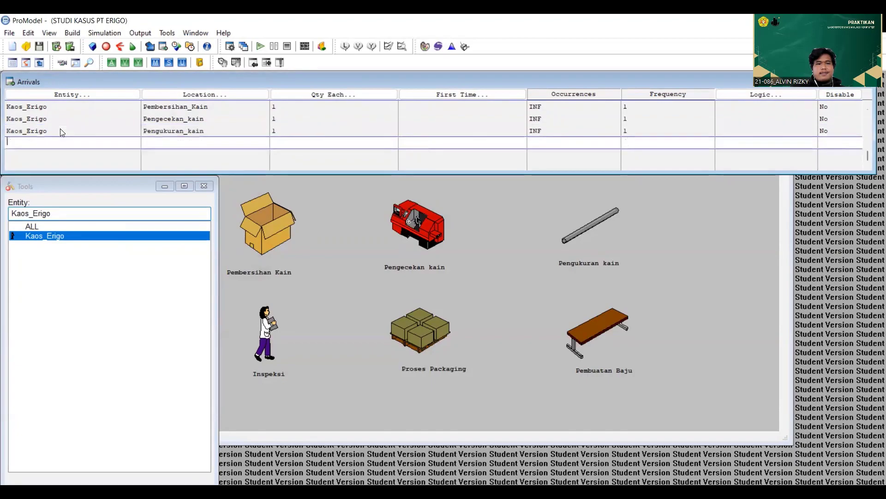
click(75, 96)
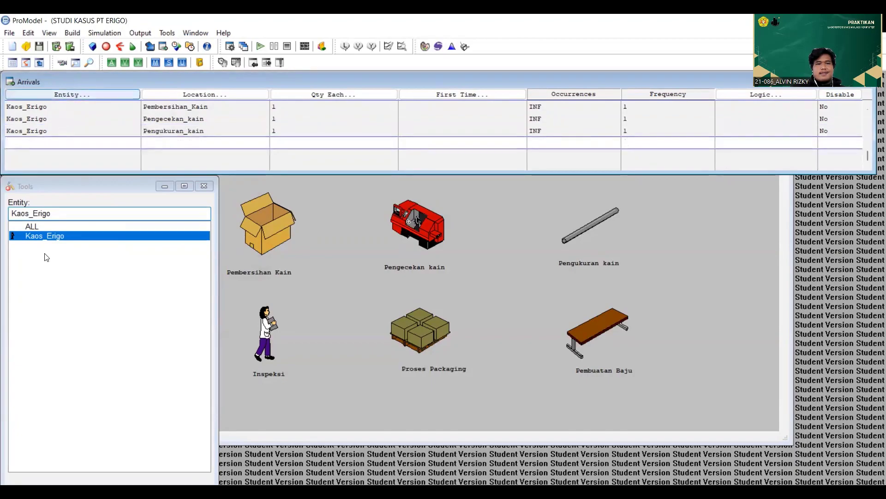
click(44, 259)
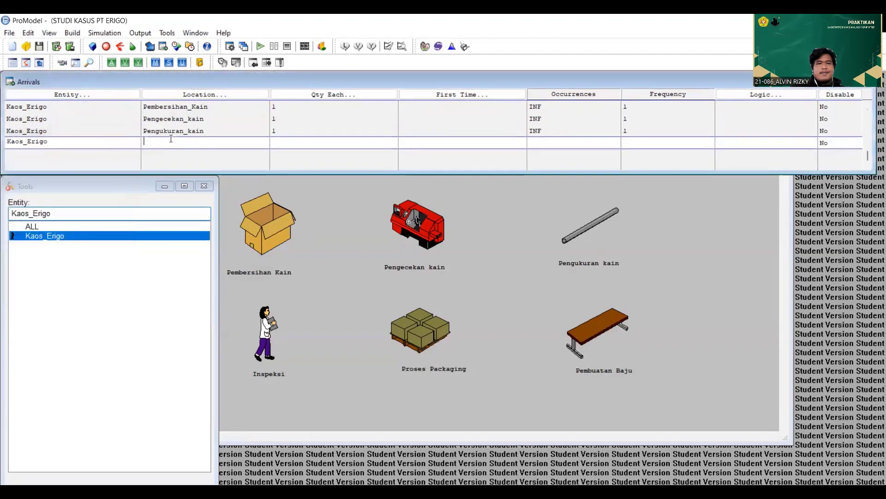
click(205, 94)
click(217, 193)
click(181, 262)
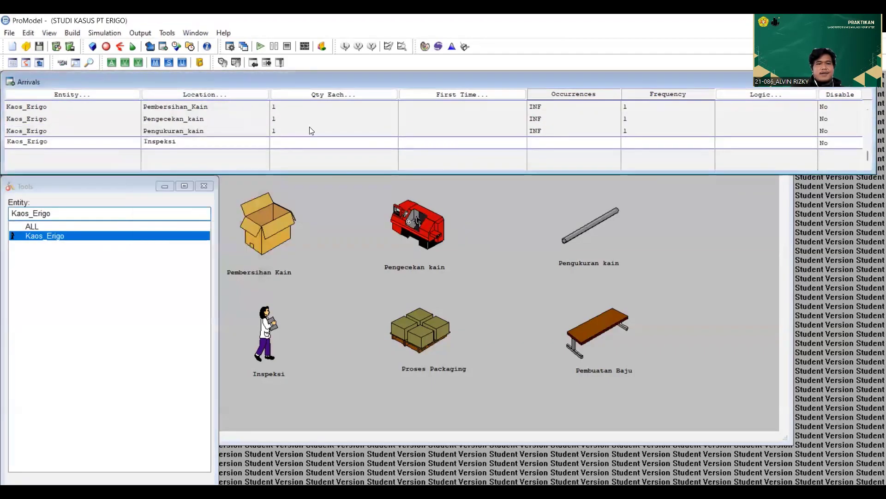
Set the Inspeksi arrival to quantity 1, occurrences INF and frequency 1
text(1)
click(535, 141)
text(INF)
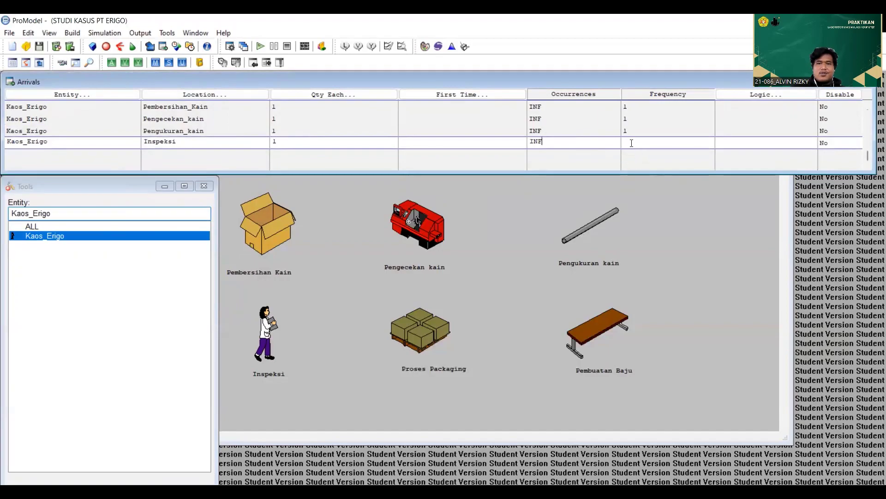
click(624, 141)
text(1)
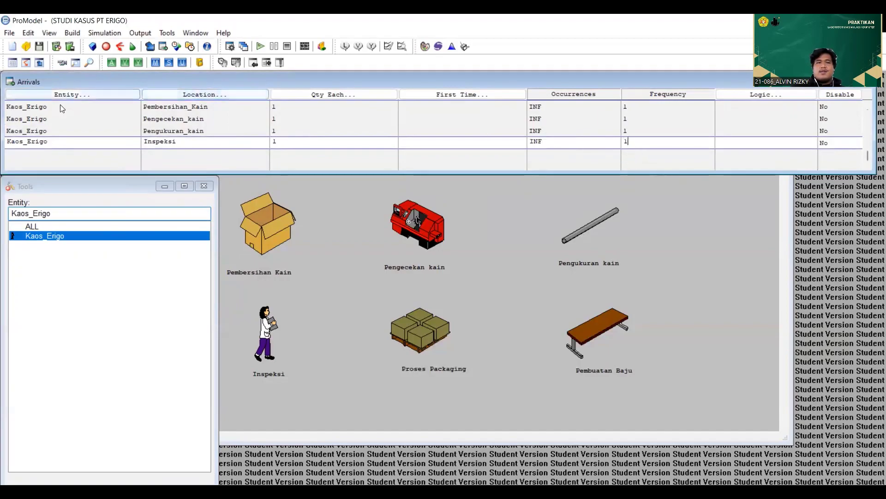
Add a fifth arrival record with entity Kaos_Erigo arriving at the Proses_Packaging location
click(49, 141)
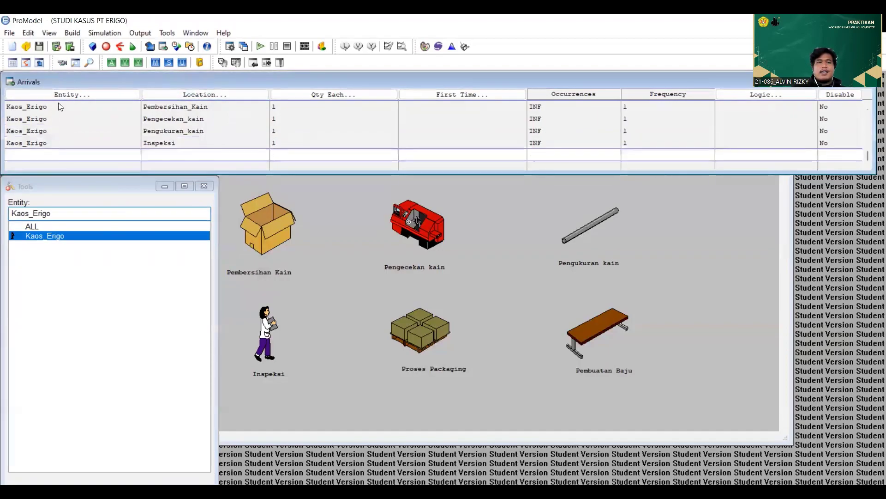
click(68, 93)
click(48, 248)
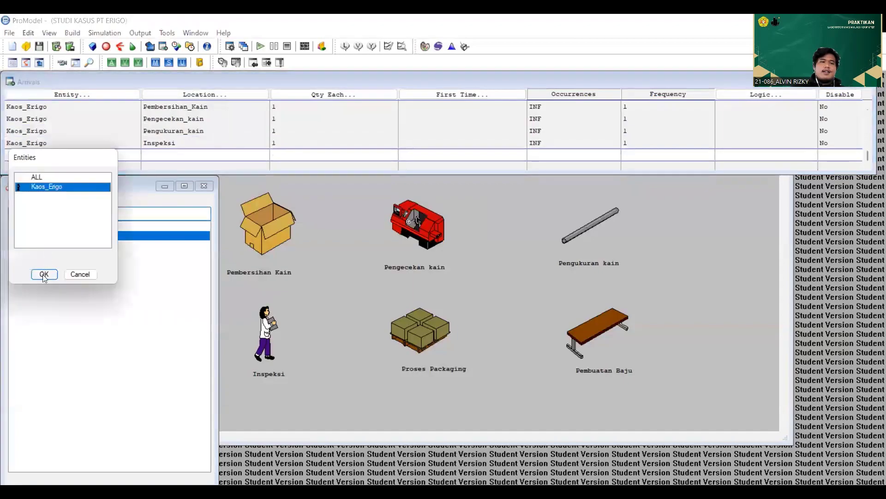
click(42, 274)
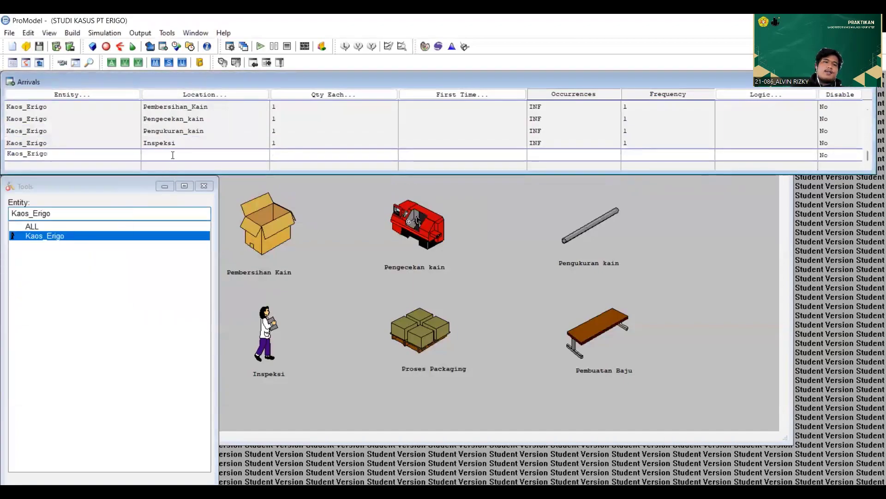
click(199, 95)
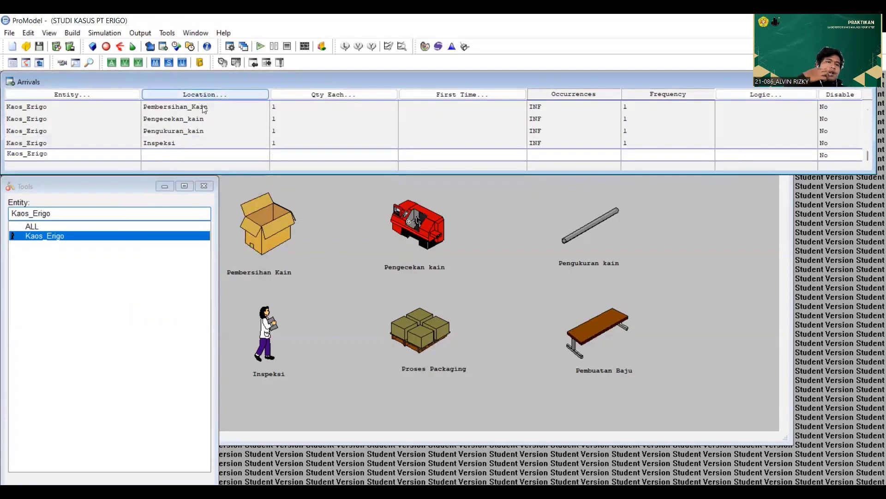
click(193, 215)
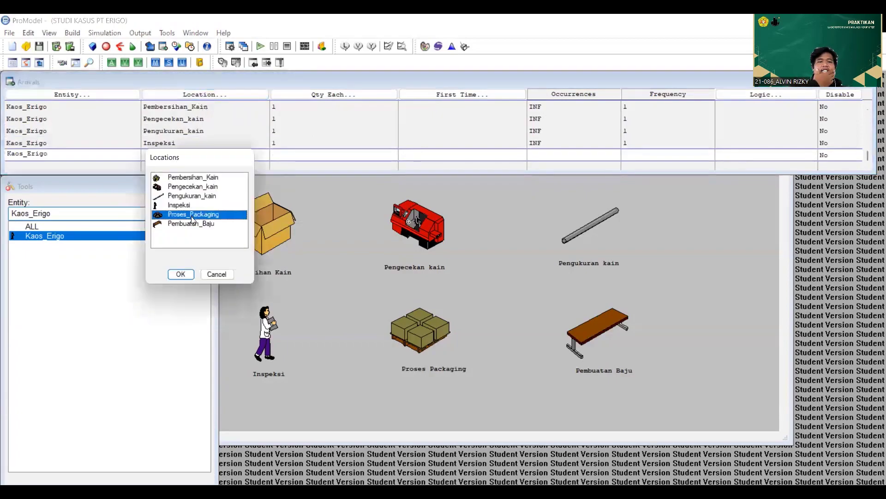
click(181, 275)
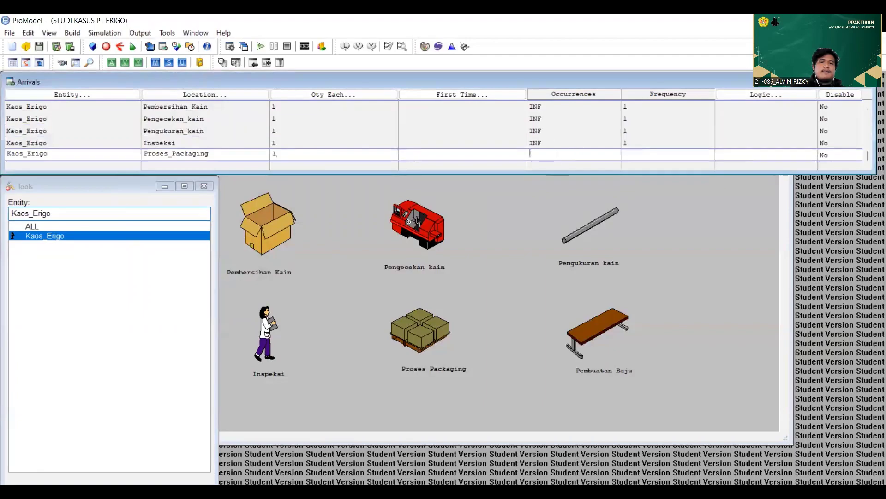
Set the Proses_Packaging arrival to quantity 1, occurrences INF and frequency 1
text(INF)
key(Tab)
text(1)
Add a sixth arrival record with entity Kaos_Erigo arriving at the Pembuatan_Baju location
click(54, 154)
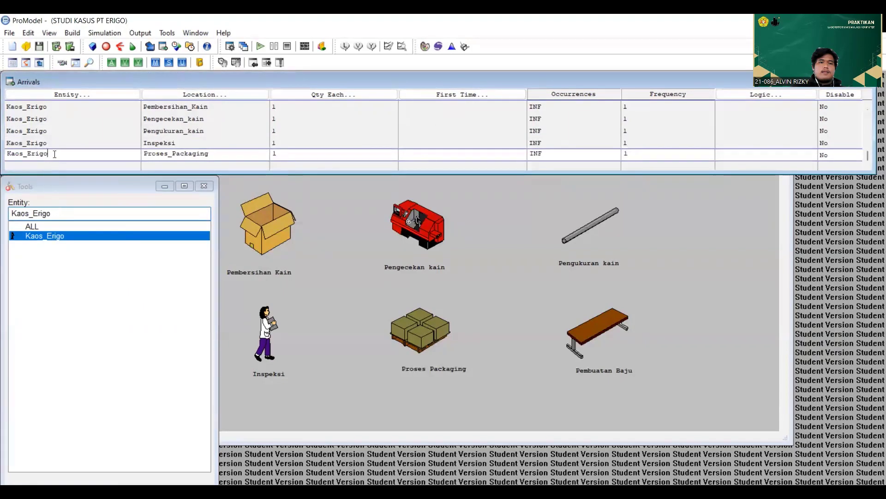
key(ctrl+z)
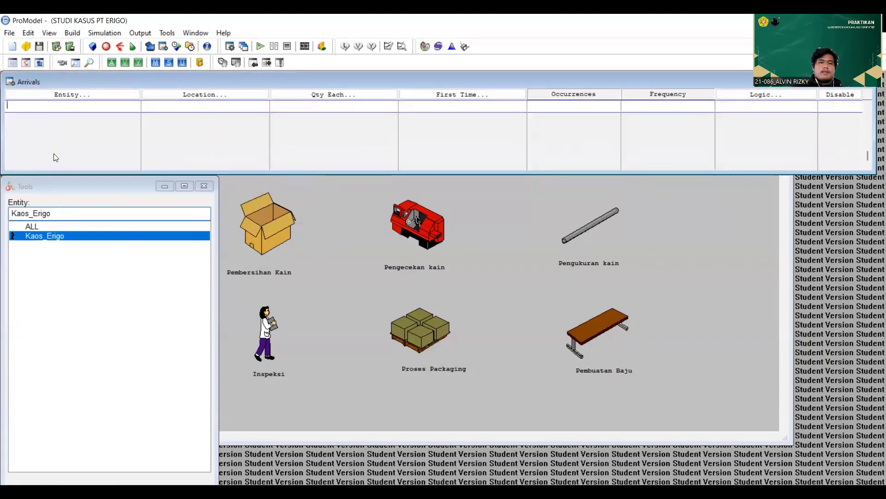
click(68, 96)
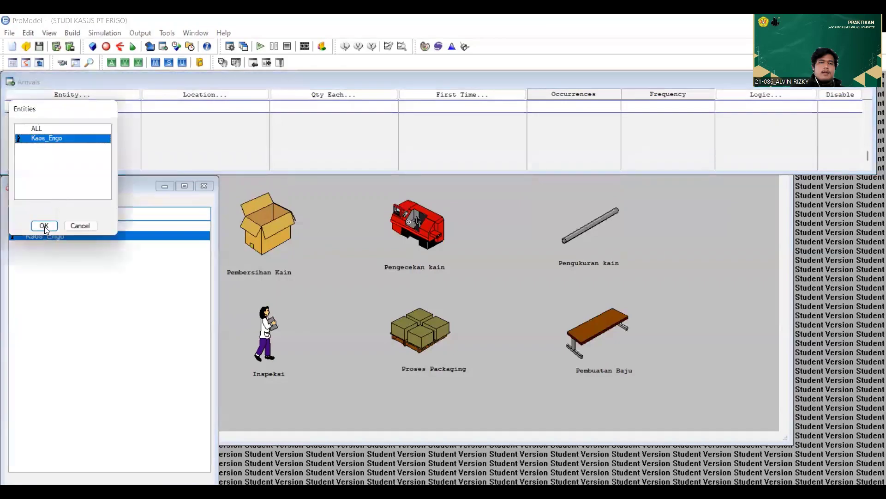
click(44, 226)
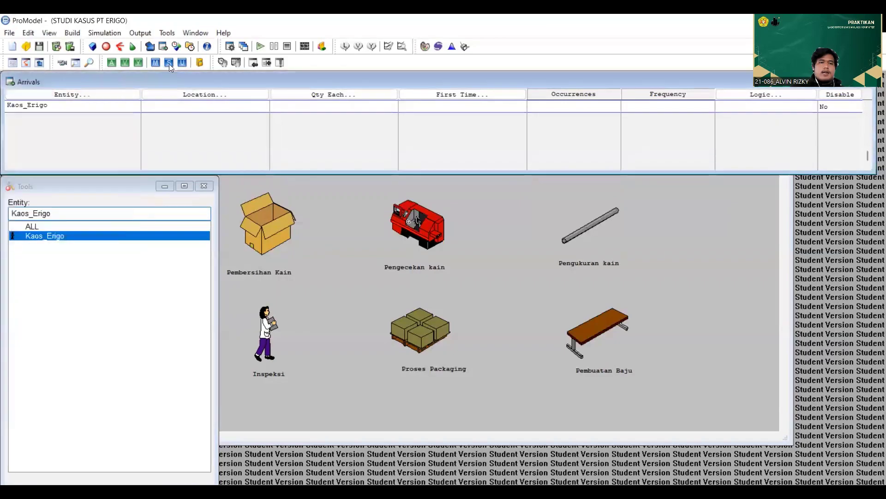
click(193, 95)
click(188, 174)
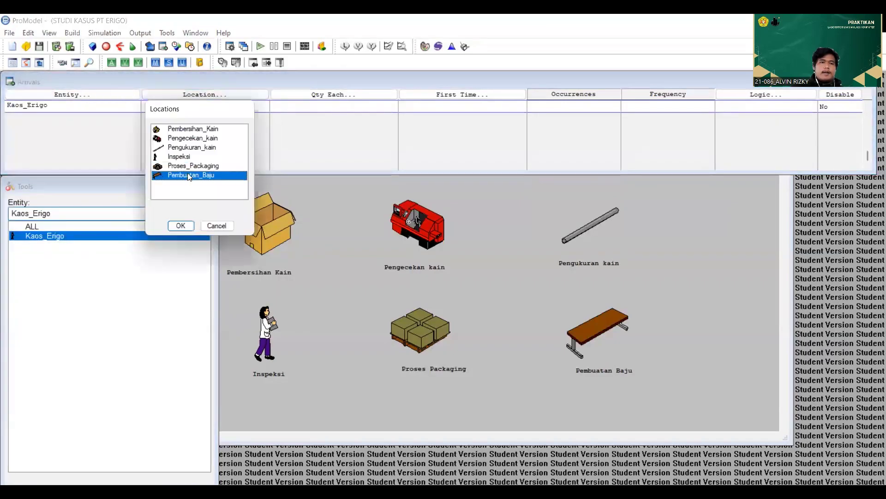
click(181, 226)
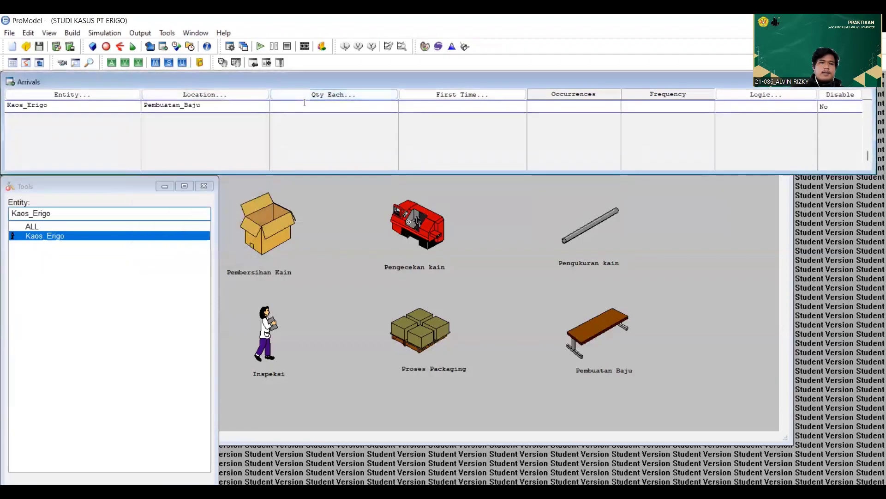
Set the Pembuatan_Baju arrival to quantity 1, occurrences INF and frequency 1
text(1)
click(485, 102)
click(564, 104)
text(INF)
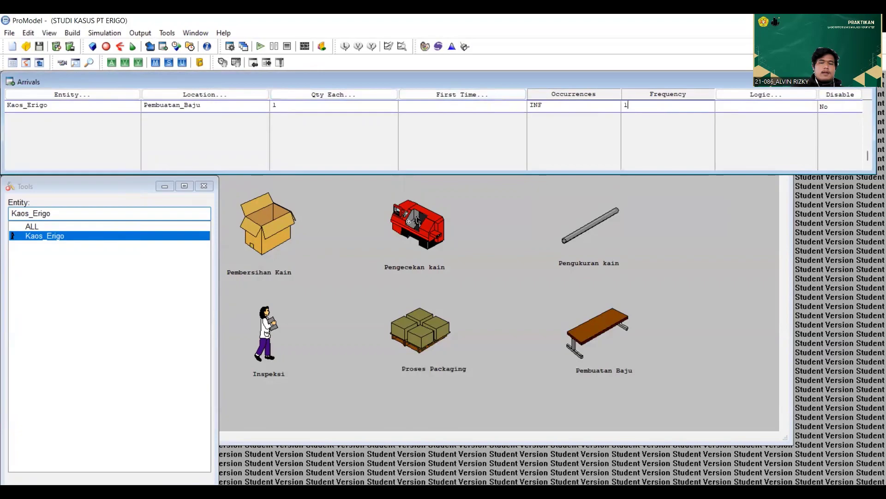
Open the Processing definition and create the first process record for entity Kaos_Erigo at the Pembersihan_Kain location
click(71, 33)
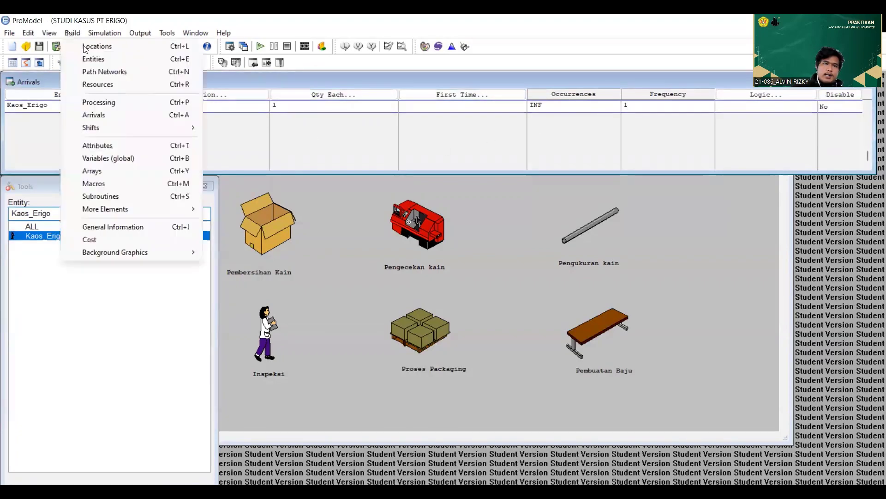
click(108, 103)
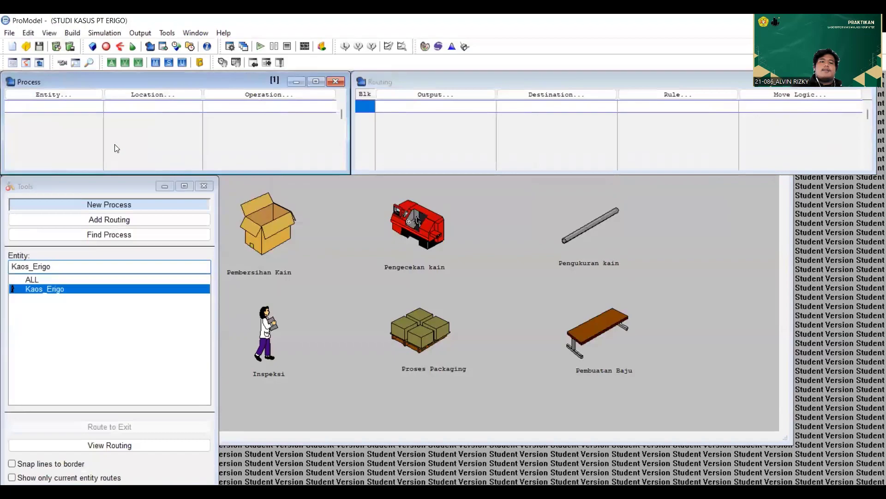
click(57, 97)
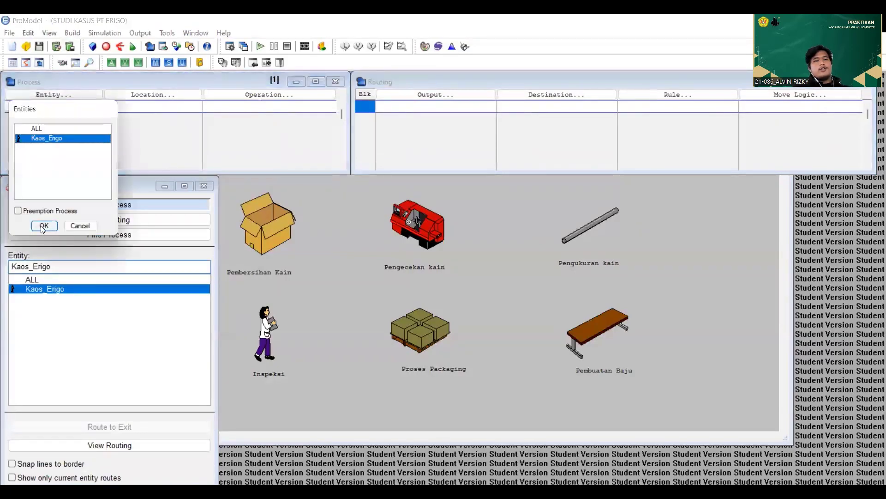
click(41, 225)
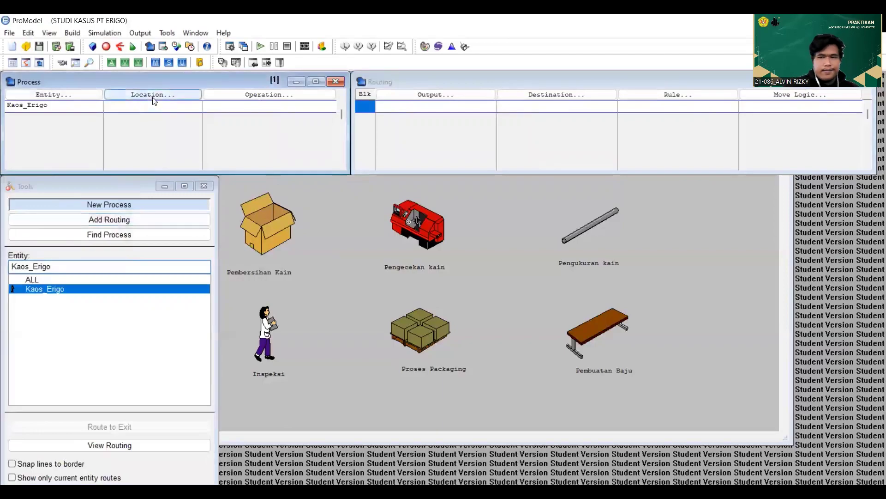
click(154, 101)
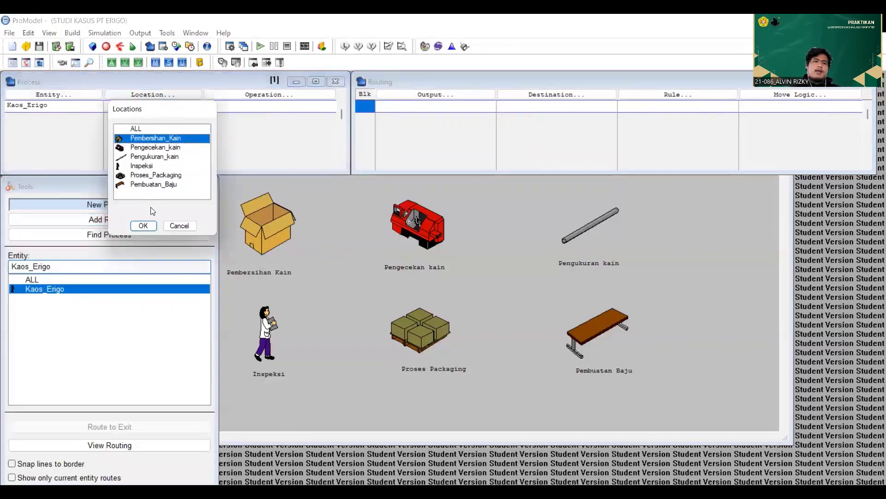
click(144, 226)
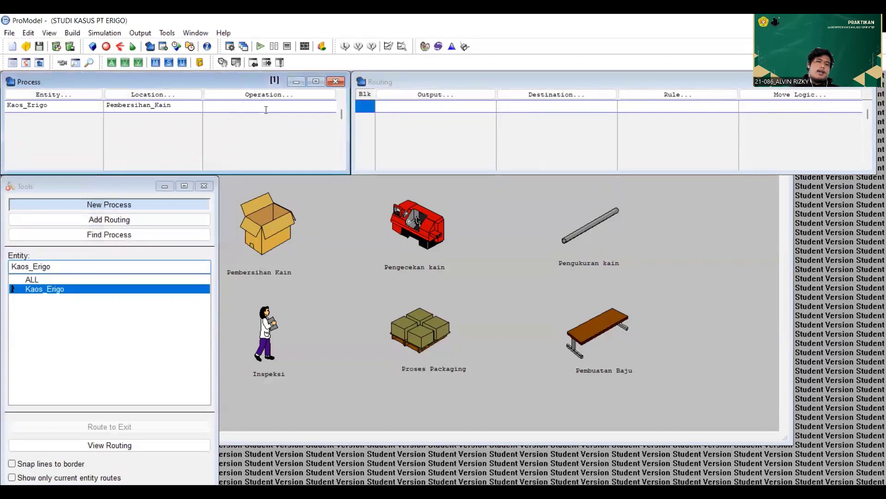
Route output Kaos_Erigo from Pembersihan_Kain to the destination Pengecekan_kain
click(451, 98)
click(451, 98)
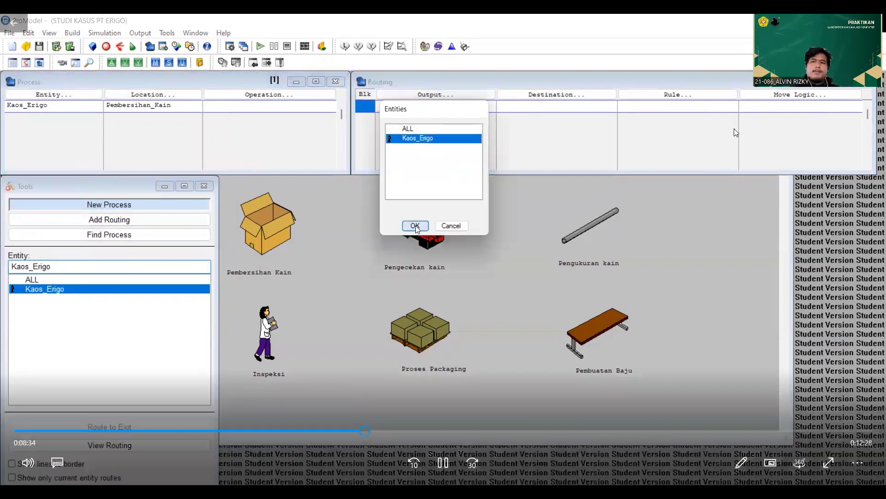
click(415, 226)
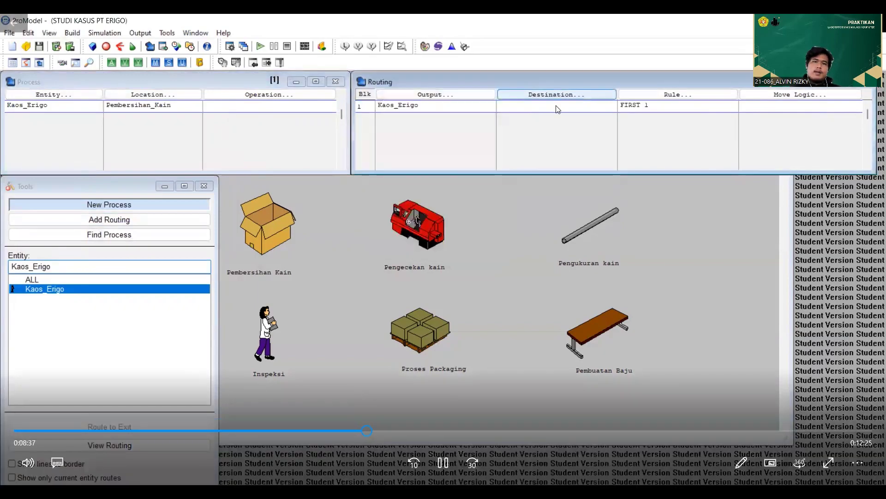
click(555, 97)
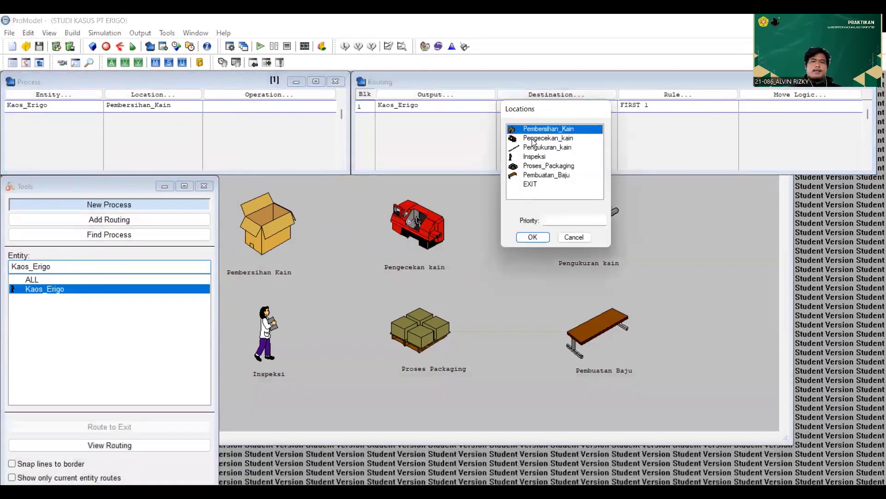
click(533, 138)
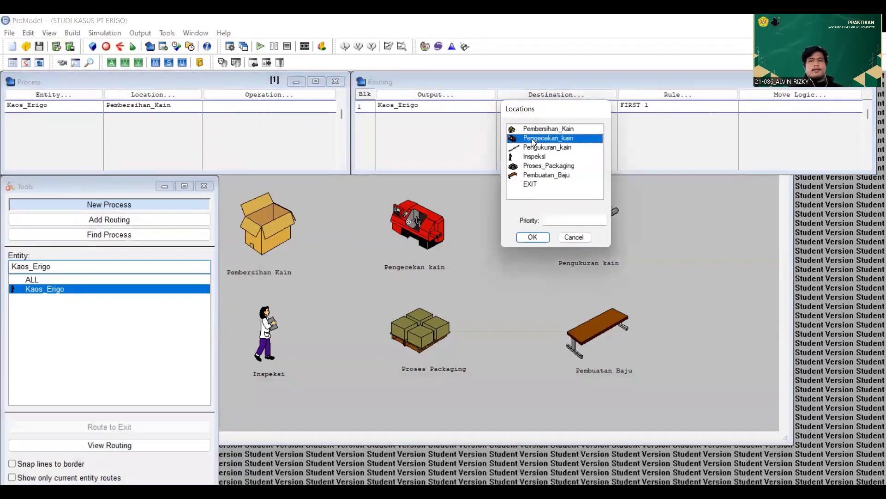
click(527, 238)
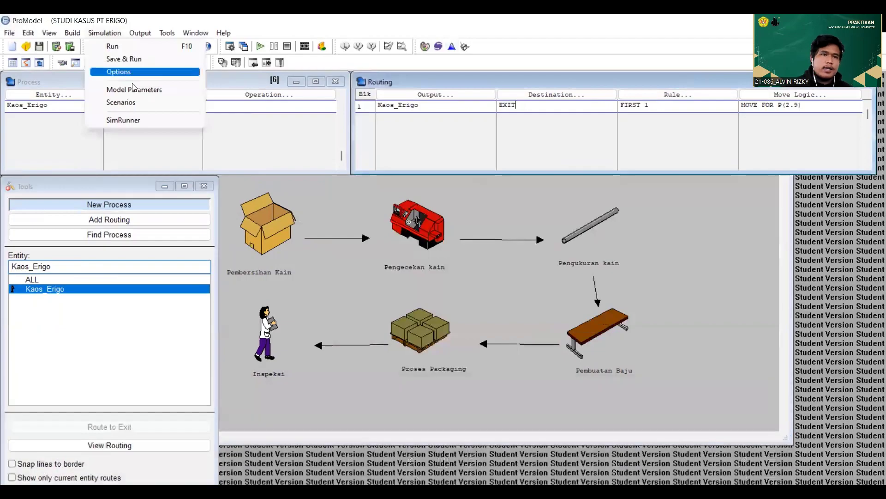
Configure the simulation options with a run time of 8 hours and 10 replications
key(Return)
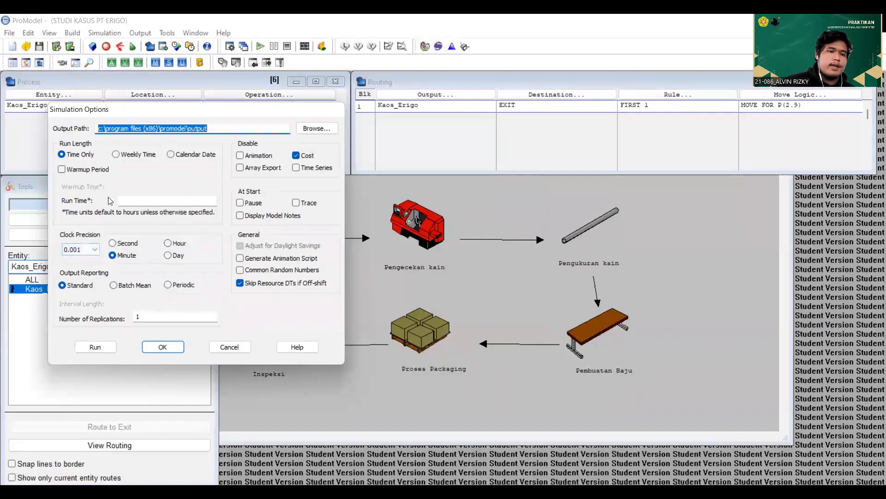
click(126, 199)
text(8)
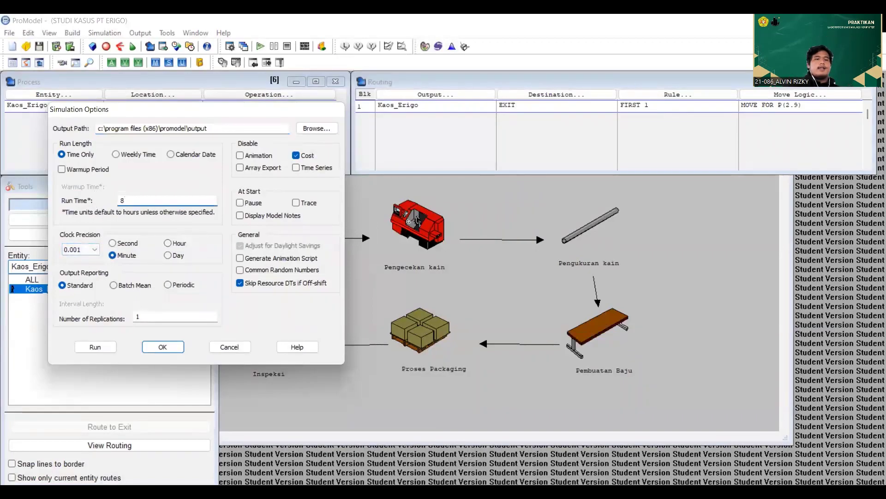
click(148, 316)
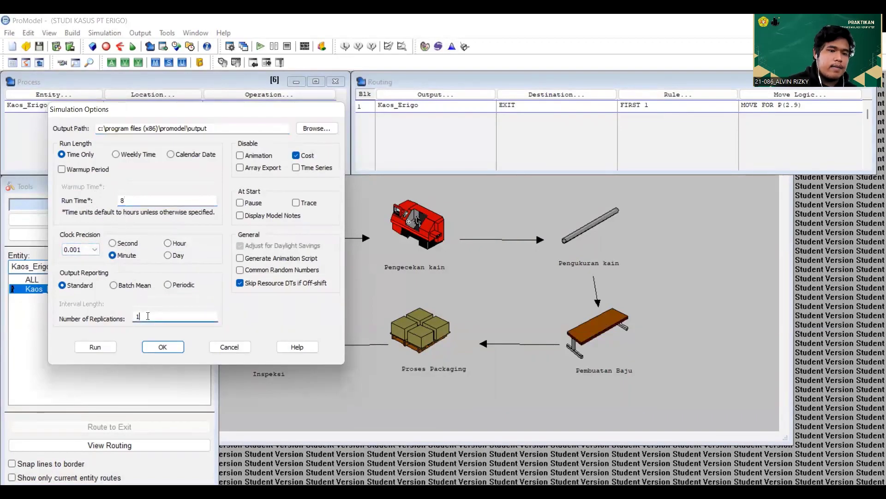
text(0)
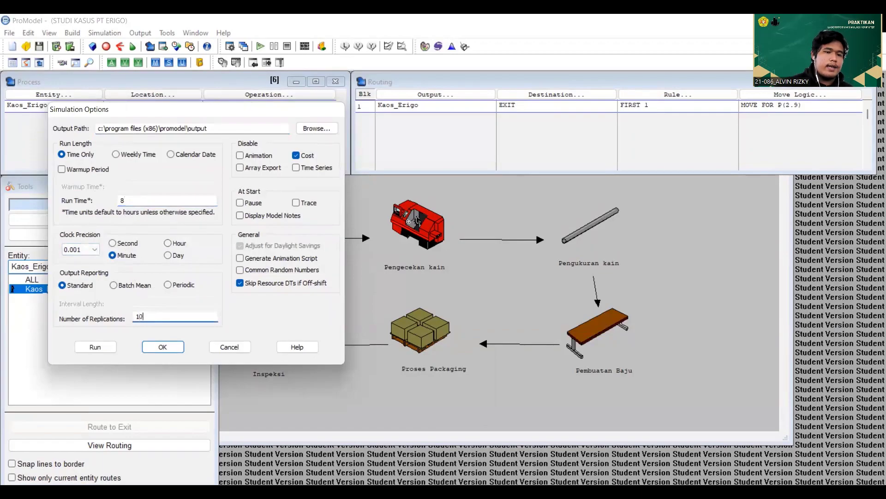
click(161, 348)
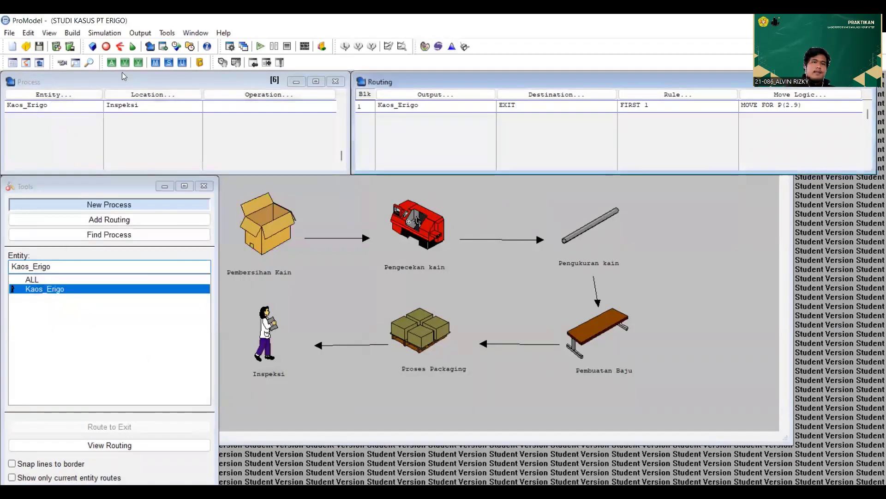
click(104, 33)
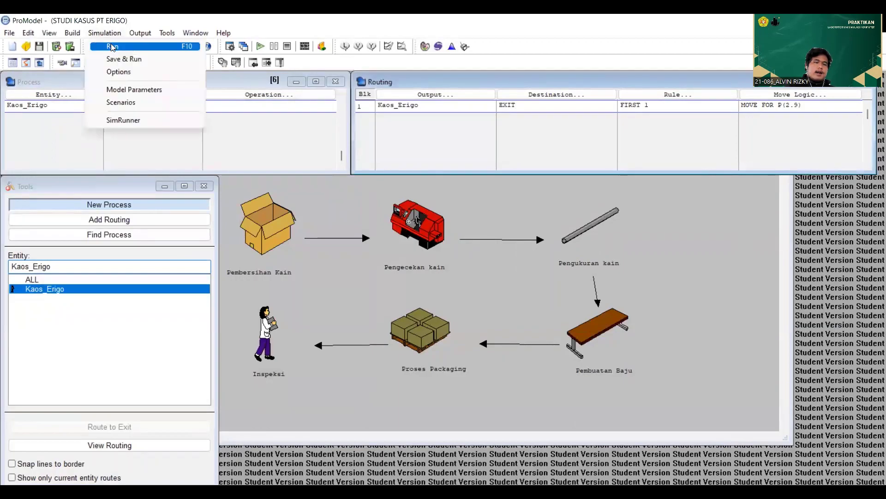
click(112, 47)
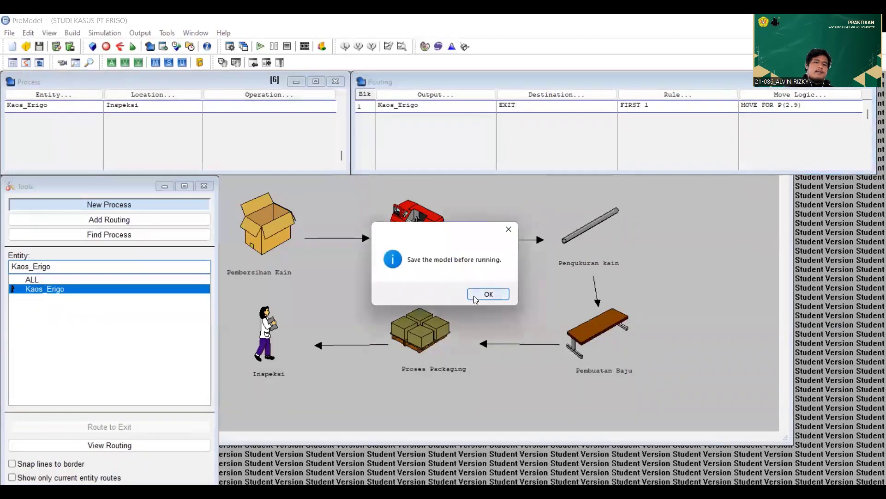
click(474, 295)
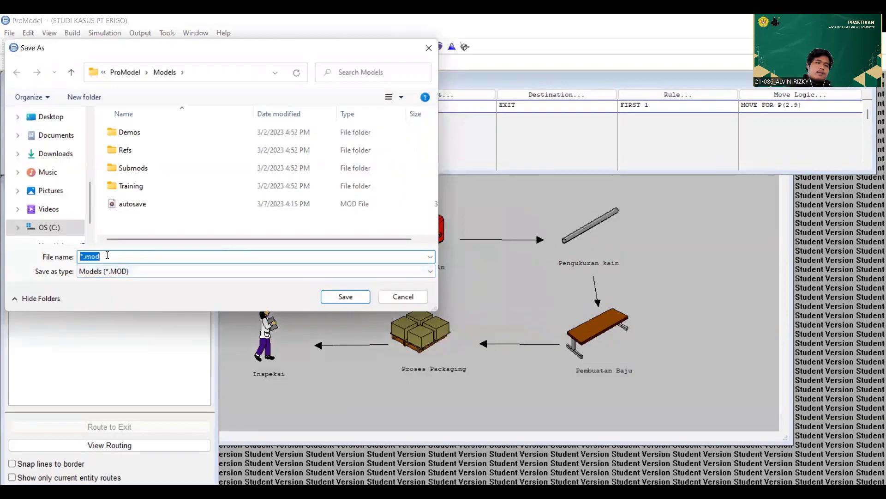
key(BackSpace)
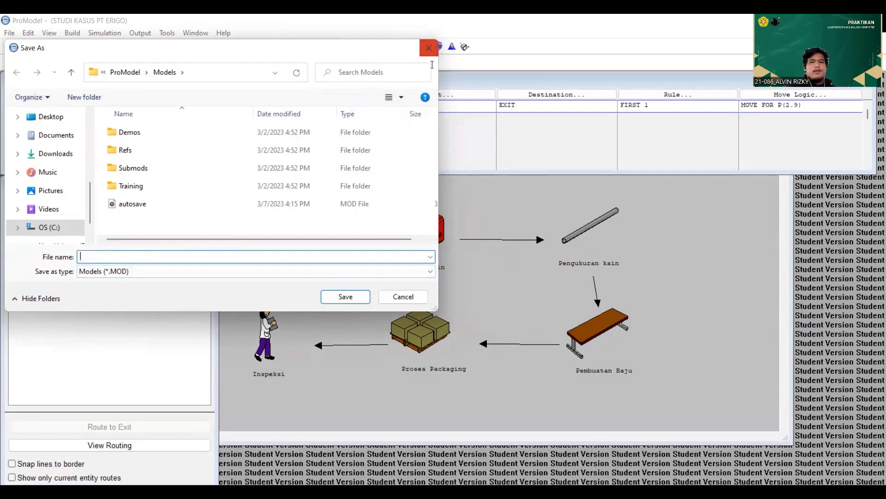
key(Escape)
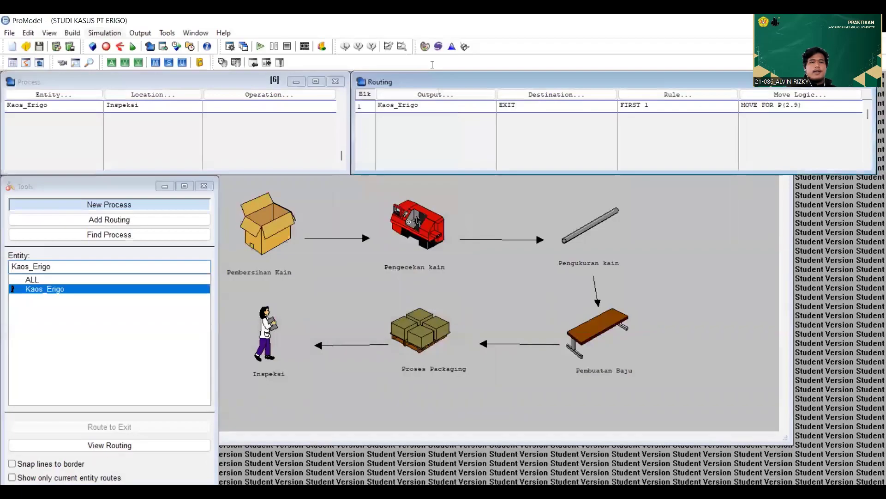
Run the simulation, saving the model as PROGRAM_MODUL 2_KELOMPOK 54.mod in the Models folder
key(alt+s)
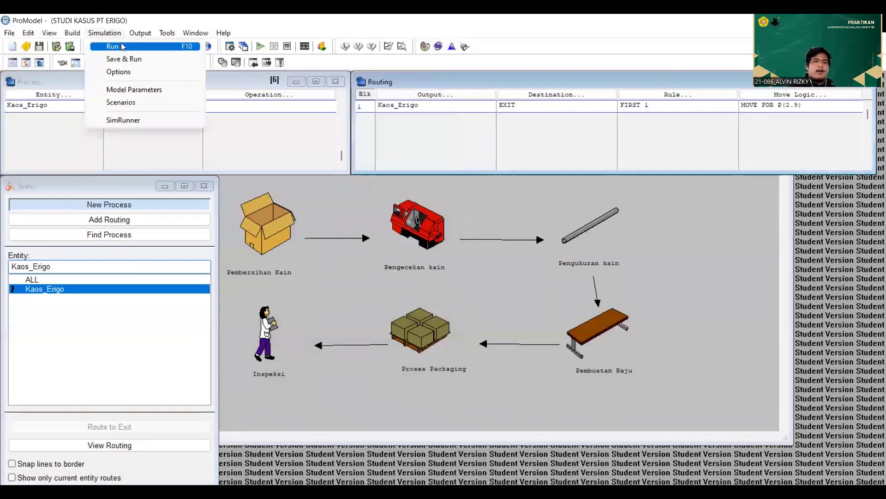
key(Return)
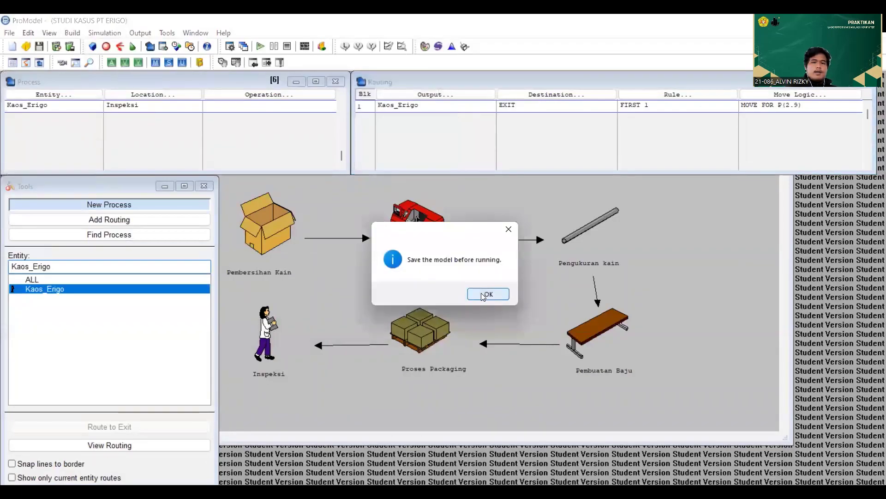
click(481, 292)
click(81, 255)
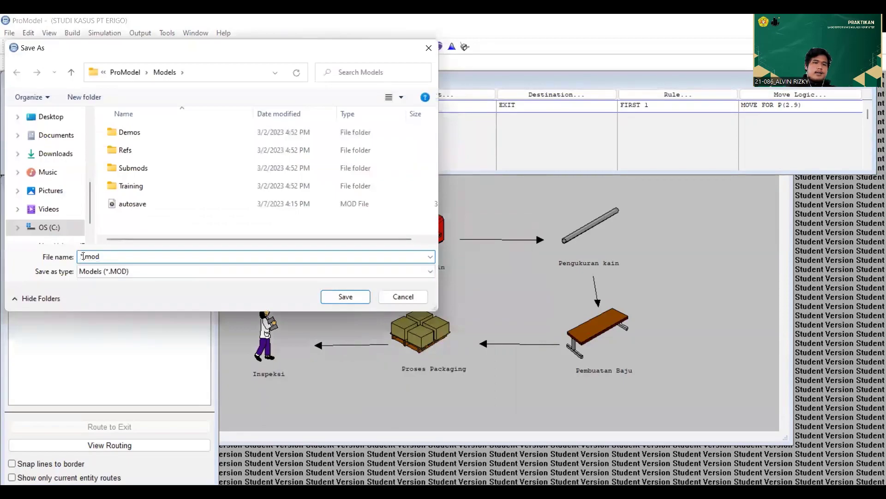
key(BackSpace)
text(PROGRAM)
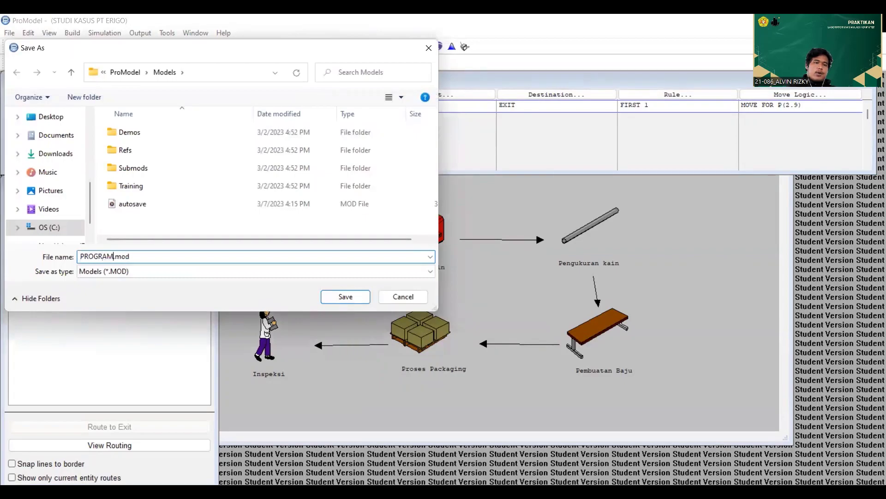
text(-)
key(BackSpace)
text(_MODUL 2_)
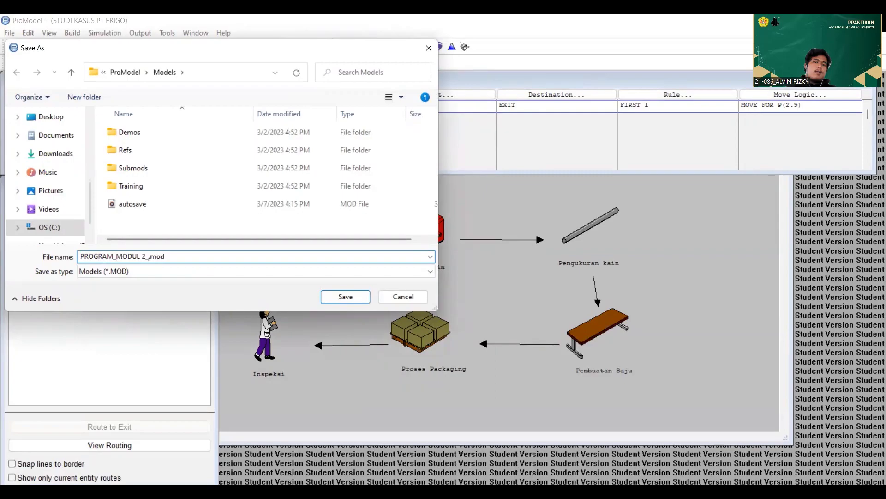
text(KELOMPOK)
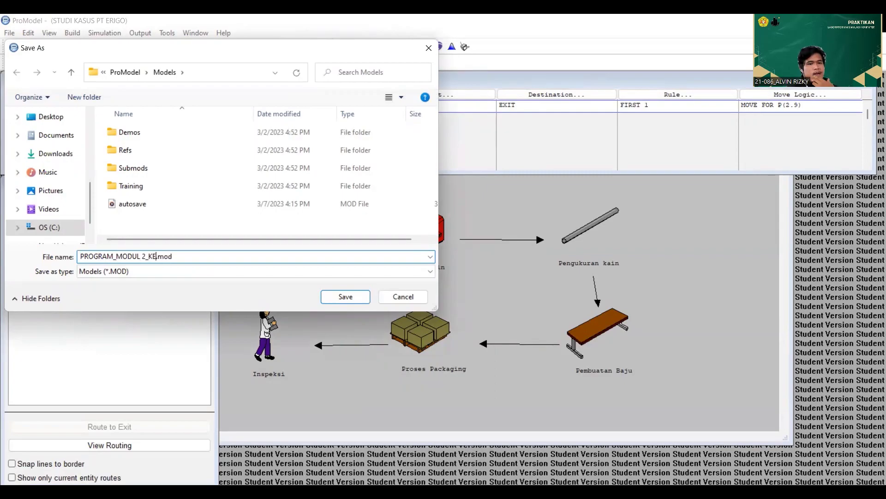
text( 54)
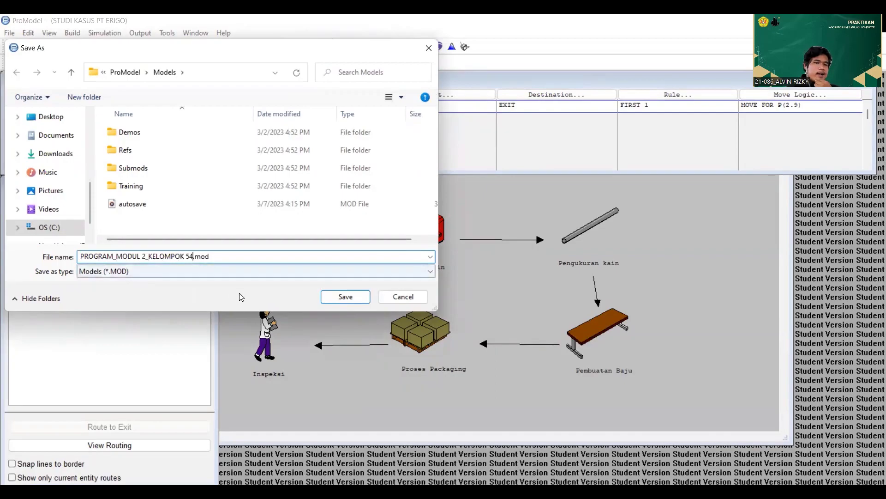
click(344, 298)
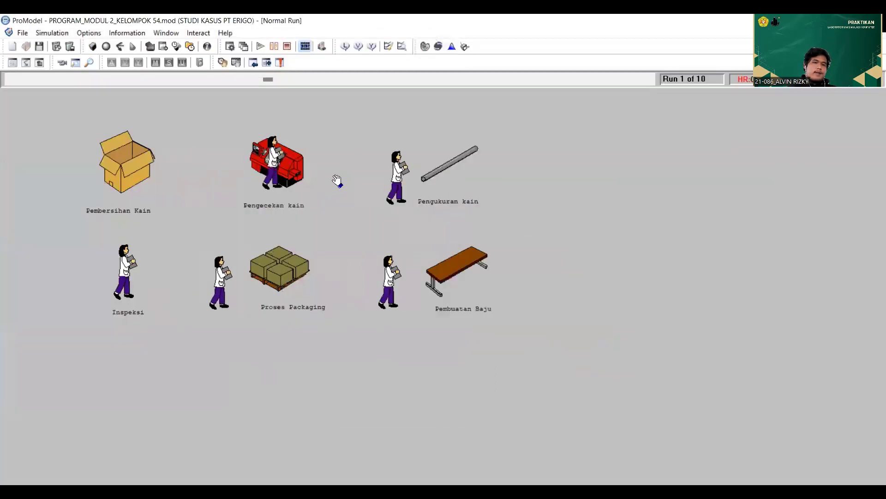
Adjust the simulation speed to near maximum and open the results when all replications are complete
drag(269, 78, 677, 85)
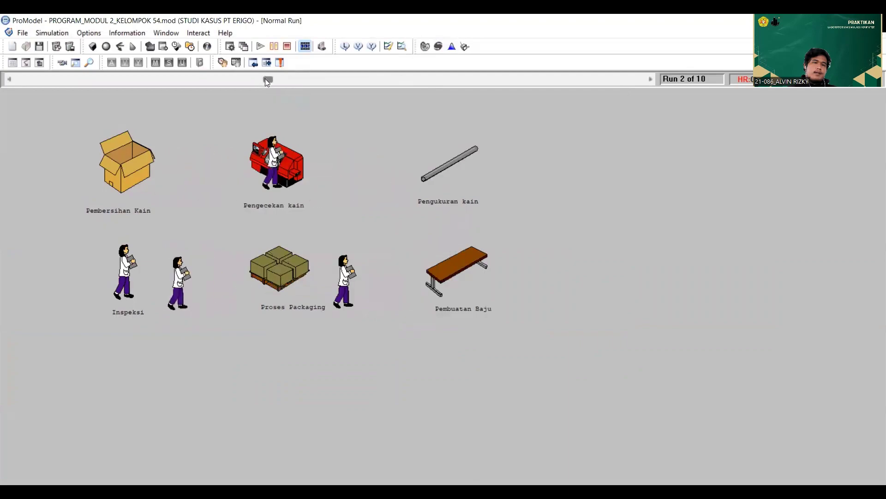
drag(265, 78, 90, 79)
drag(178, 77, 644, 88)
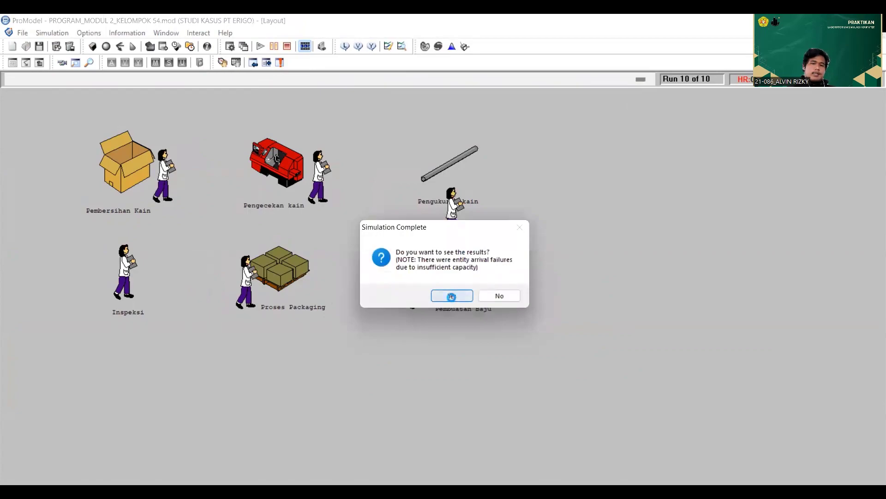
click(452, 297)
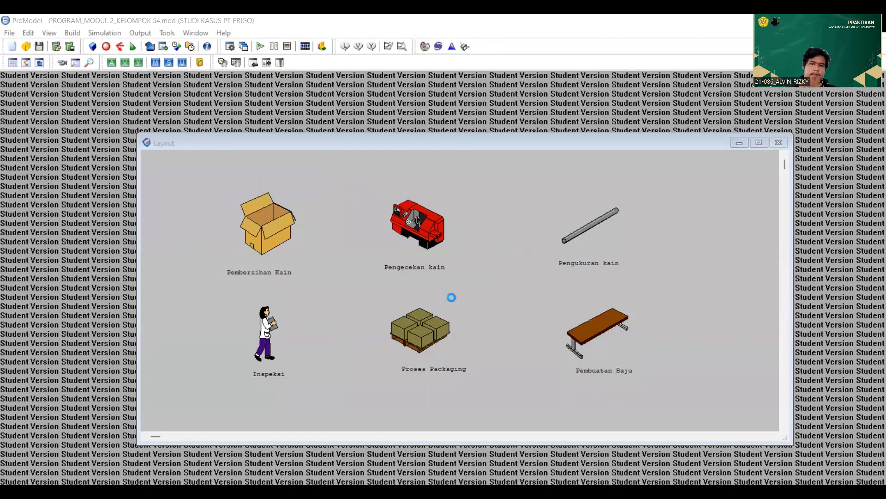
mouse_move(722, 350)
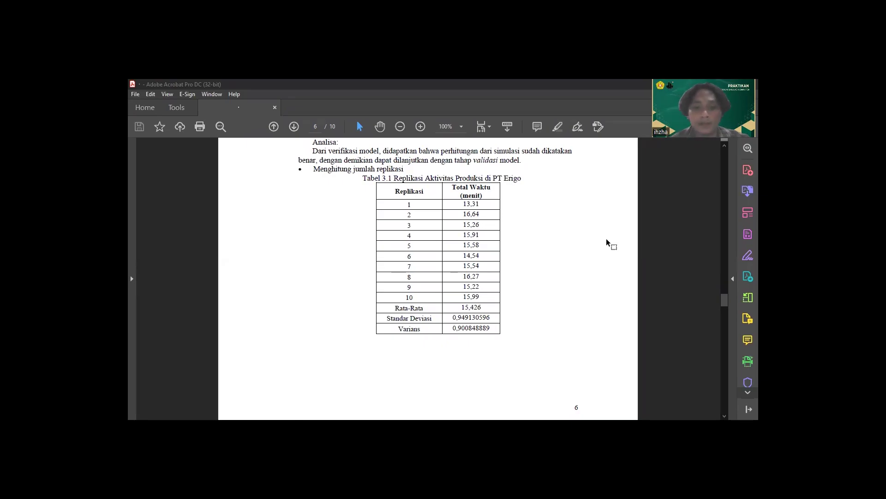
Examine the PDF report in Adobe Acrobat, from the replication count calculation to the Welch Confidence Interval validation and the real system versus Promodel comparison
click(606, 239)
scroll(606, 238, down, 5)
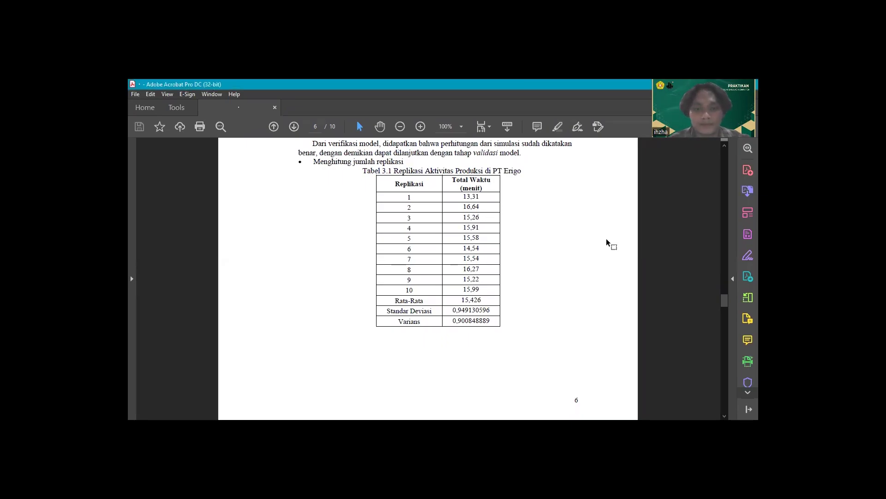
scroll(606, 240, down, 8)
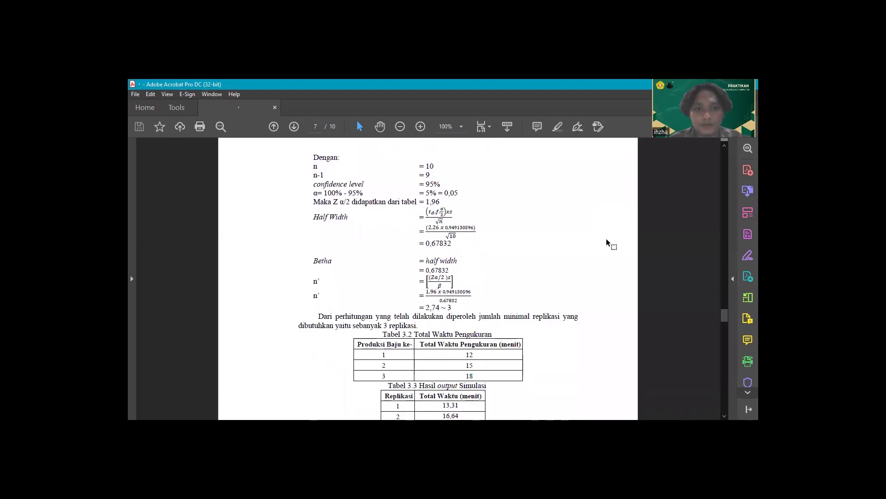
scroll(606, 239, down, 1)
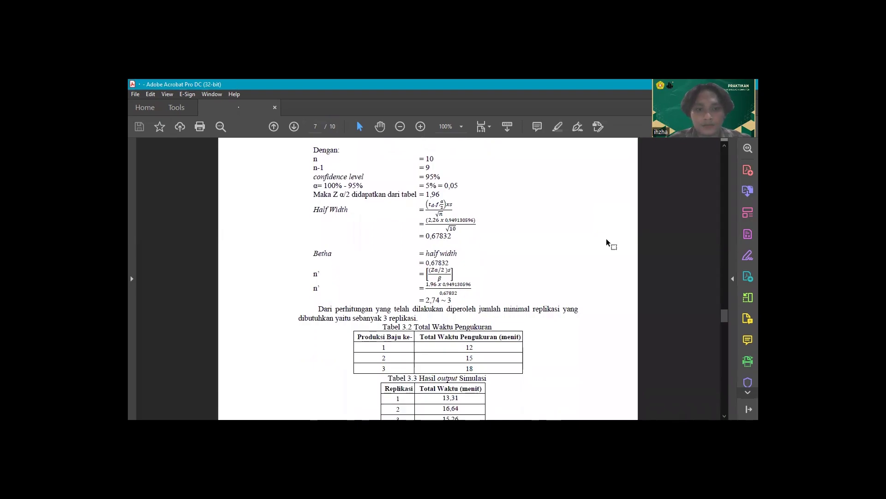
scroll(605, 239, down, 1)
scroll(606, 238, down, 1)
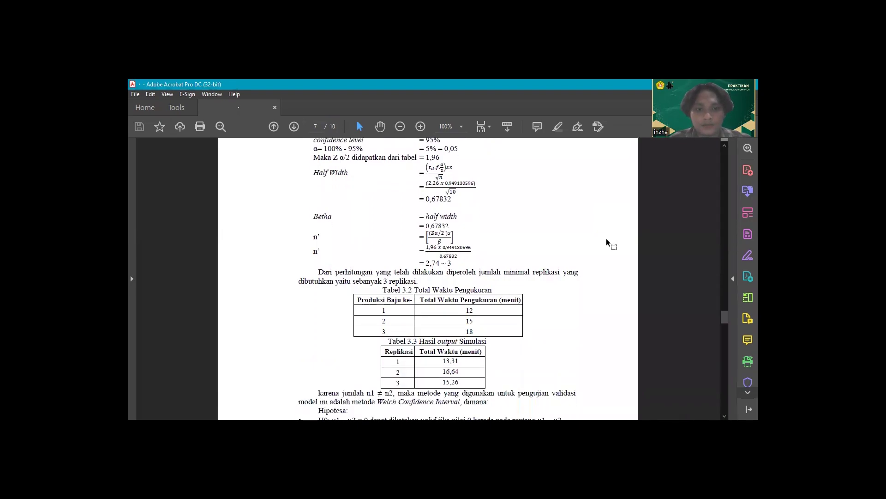
scroll(606, 239, down, 1)
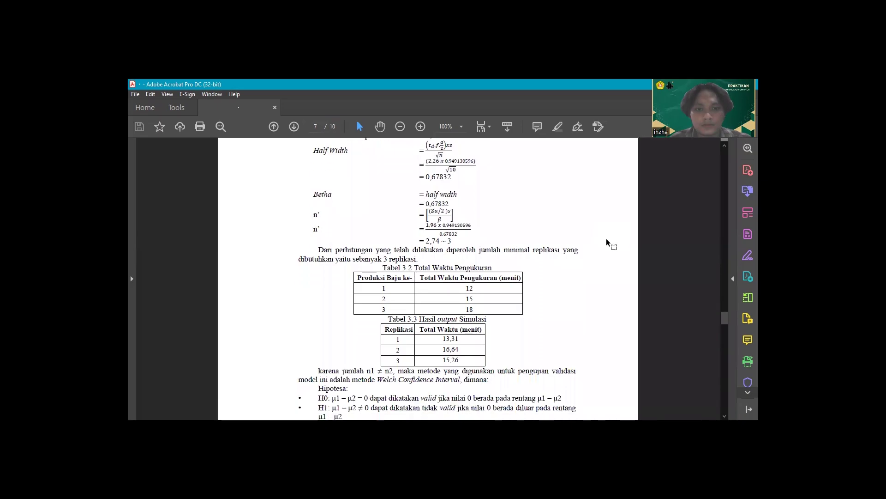
scroll(607, 239, down, 5)
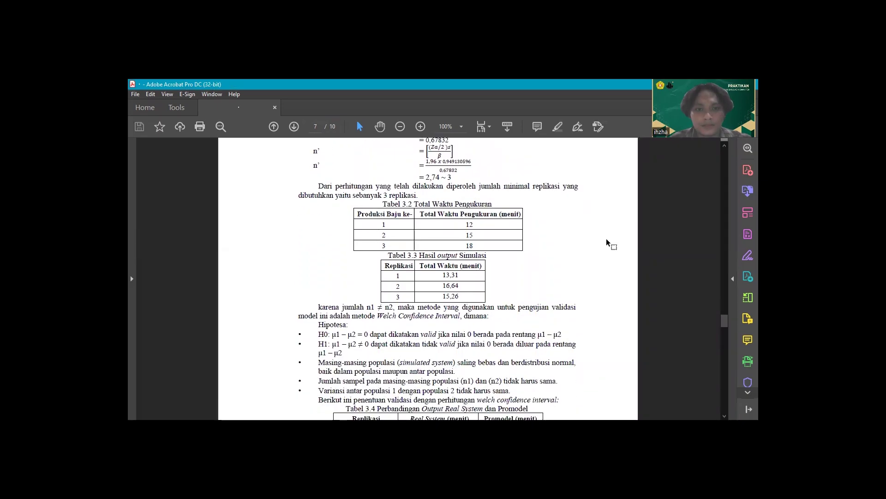
scroll(605, 238, down, 2)
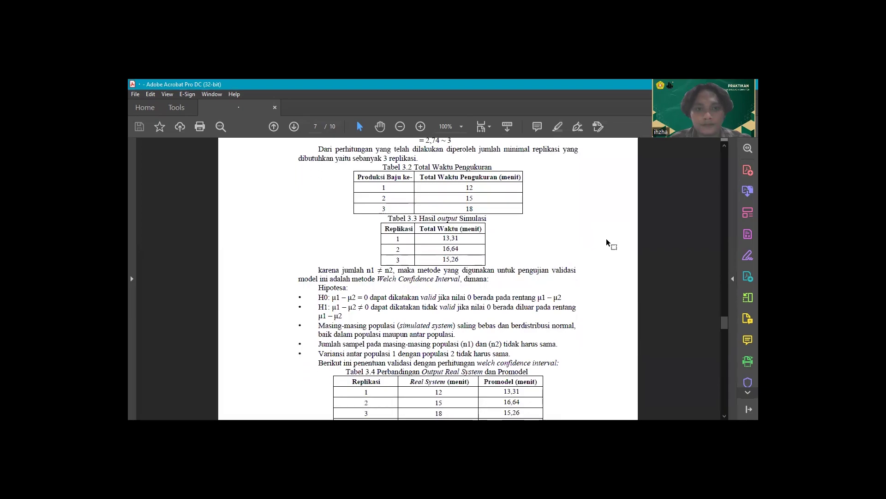
scroll(606, 238, down, 1)
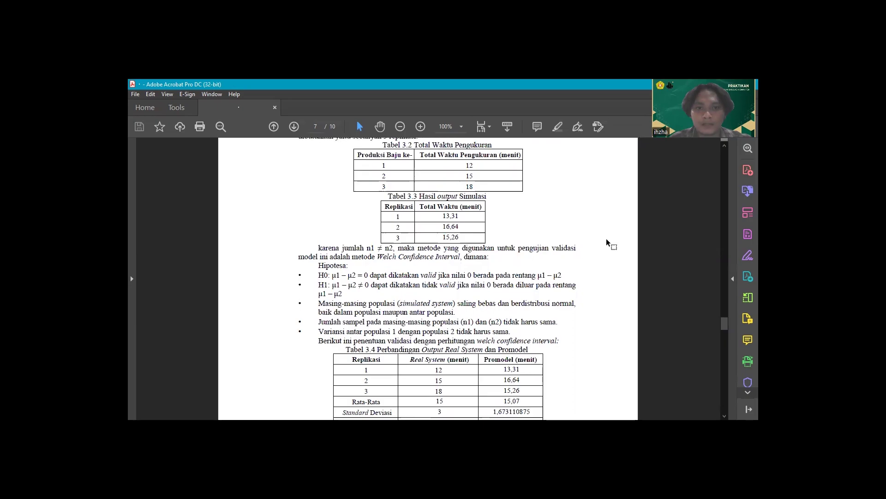
Examine the report's real system versus Promodel table and the Welch confidence interval calculation, from degrees of freedom and half-width to the validity analysis
scroll(605, 238, down, 3)
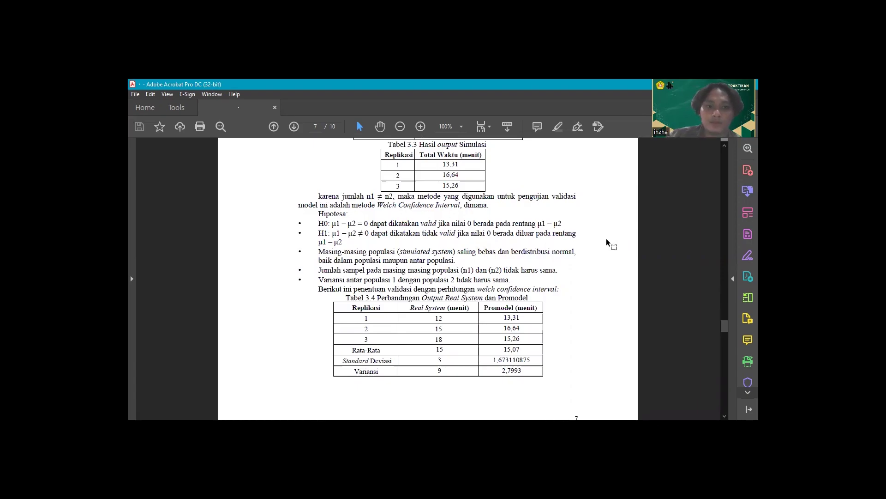
scroll(606, 239, down, 3)
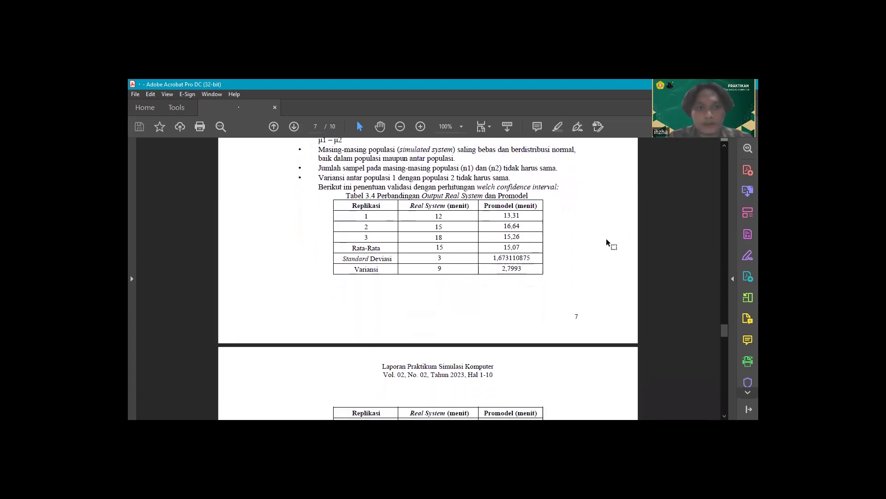
scroll(605, 238, down, 1)
scroll(606, 238, down, 1)
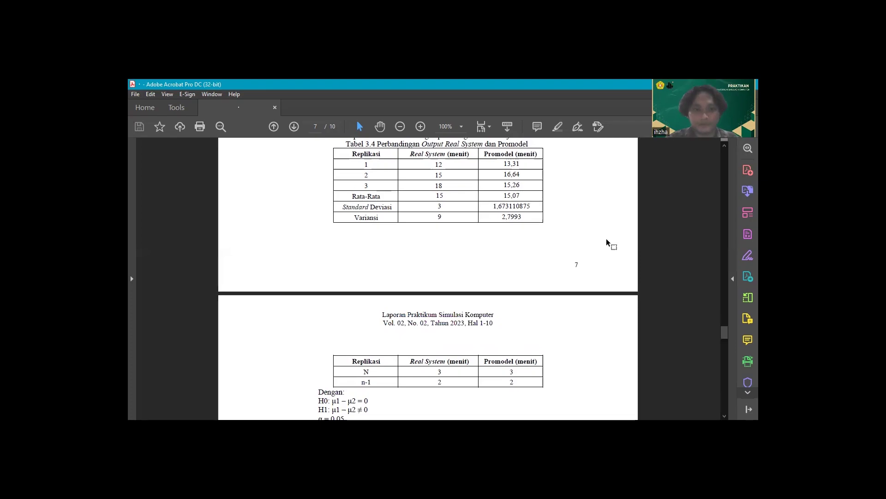
scroll(607, 242, down, 1)
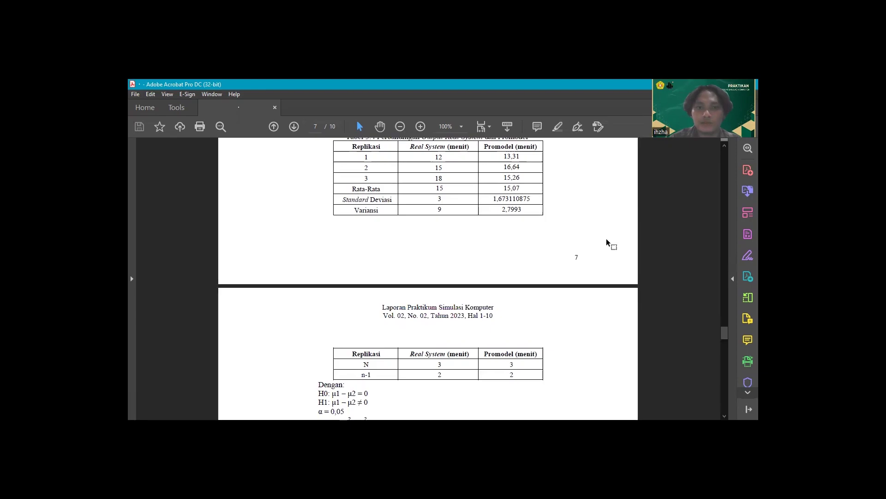
scroll(607, 242, down, 10)
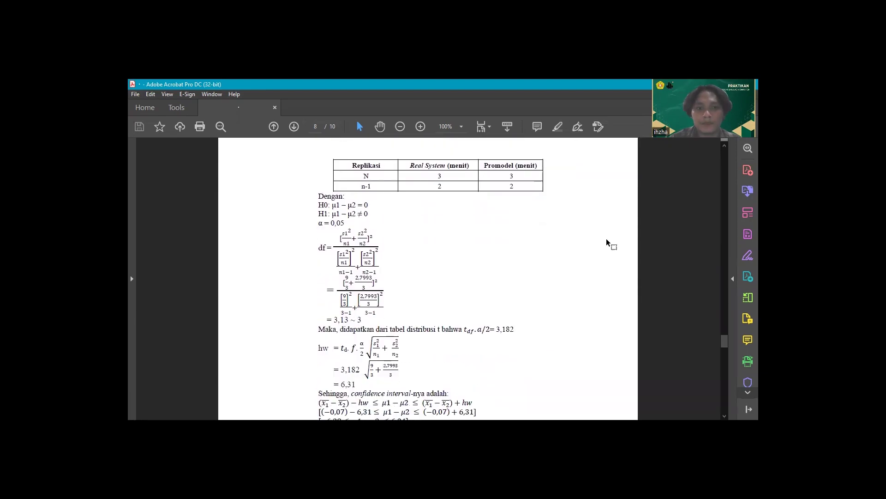
scroll(607, 242, down, 1)
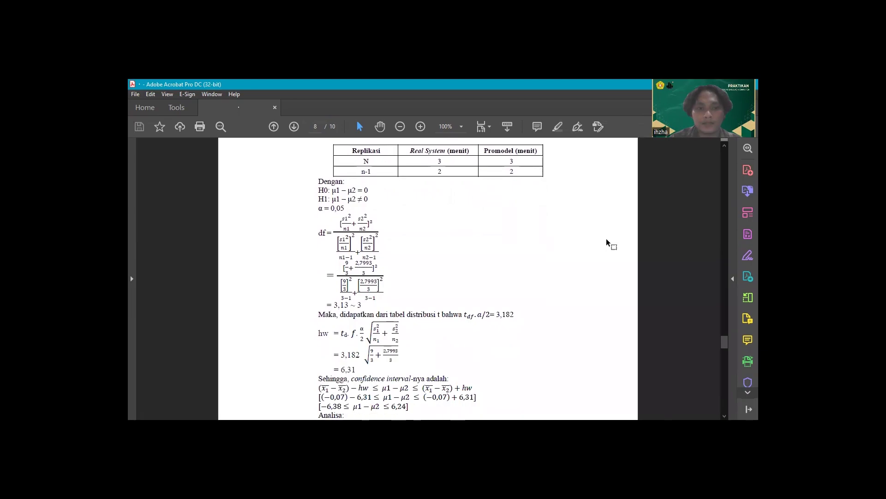
scroll(607, 243, down, 3)
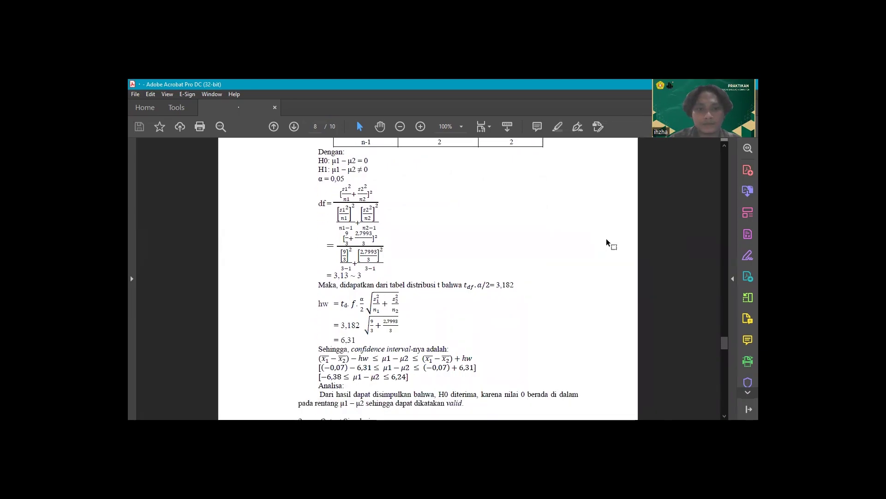
scroll(607, 243, down, 2)
scroll(607, 242, down, 2)
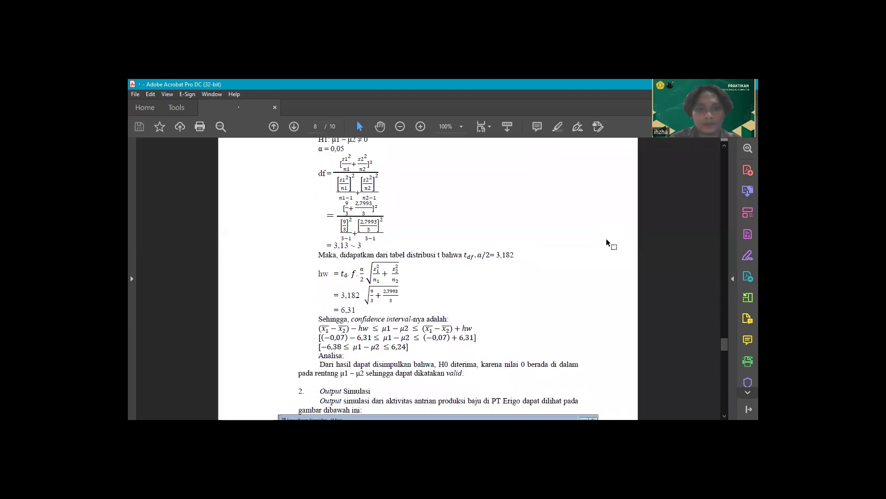
scroll(607, 243, down, 3)
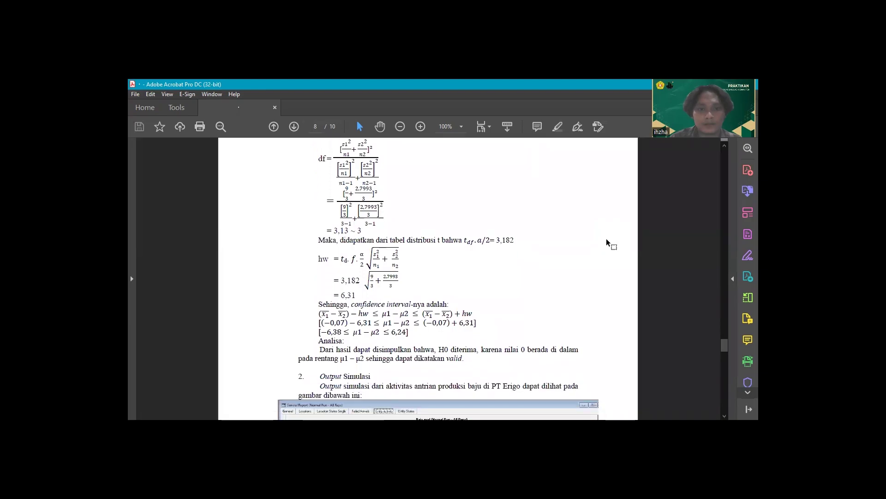
Review the Output Simulasi section with its shirt production activity figures, continuing to the Analisa Output section on page 9
scroll(607, 242, down, 5)
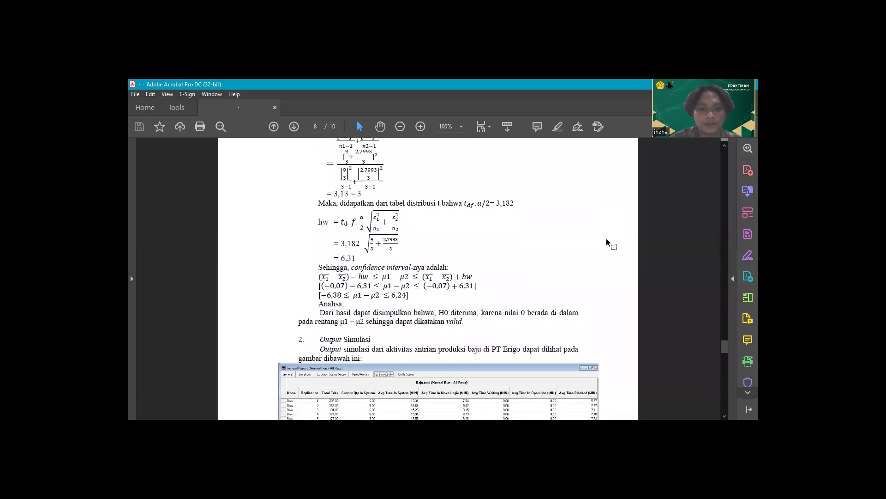
scroll(607, 243, down, 7)
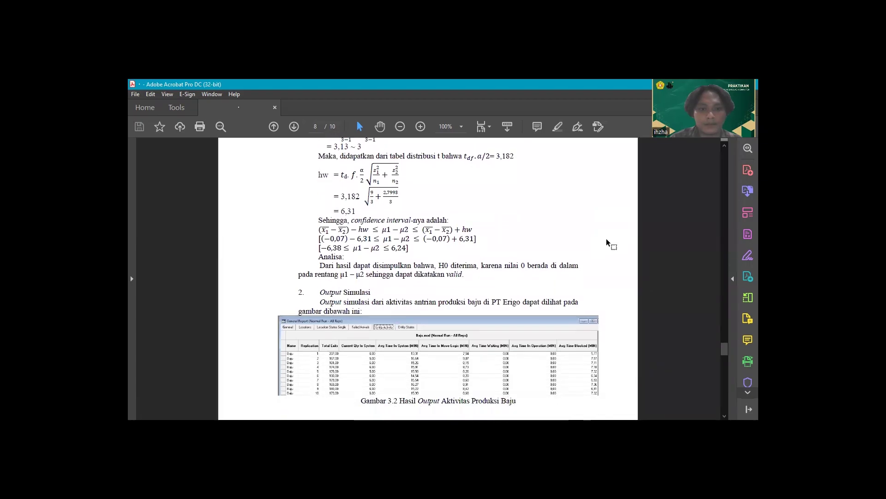
scroll(607, 242, down, 12)
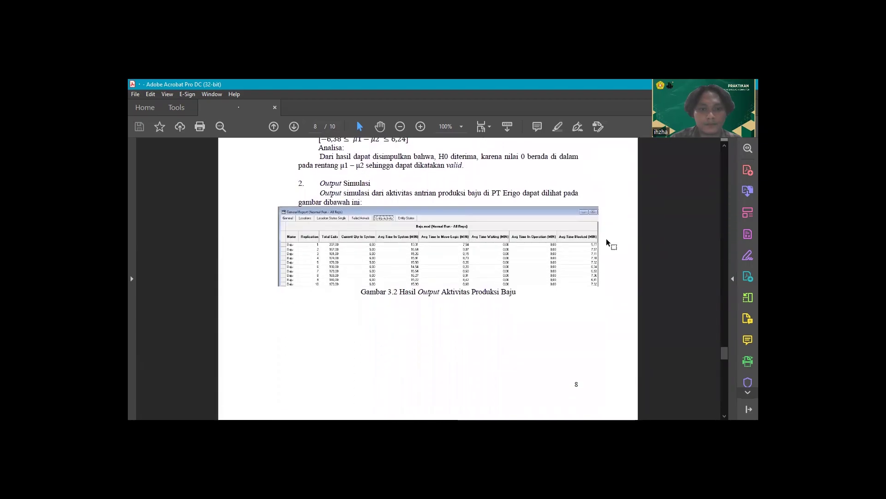
scroll(607, 242, down, 4)
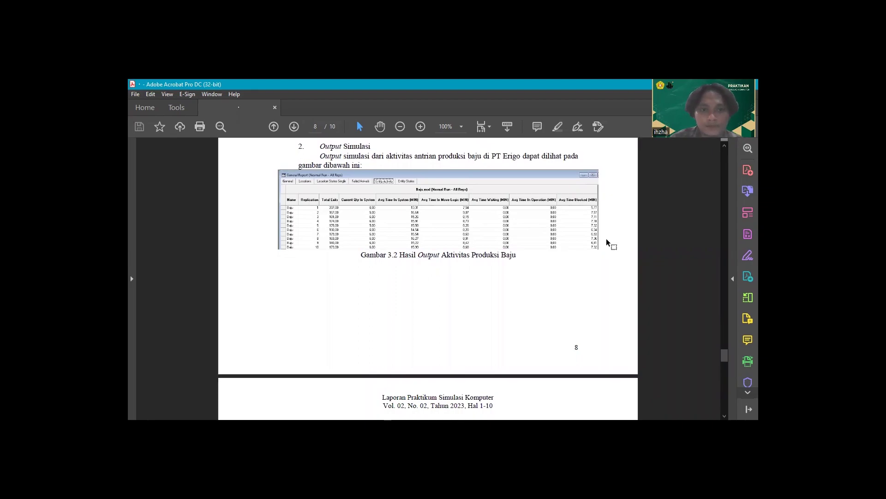
scroll(608, 242, down, 1)
scroll(608, 242, down, 2)
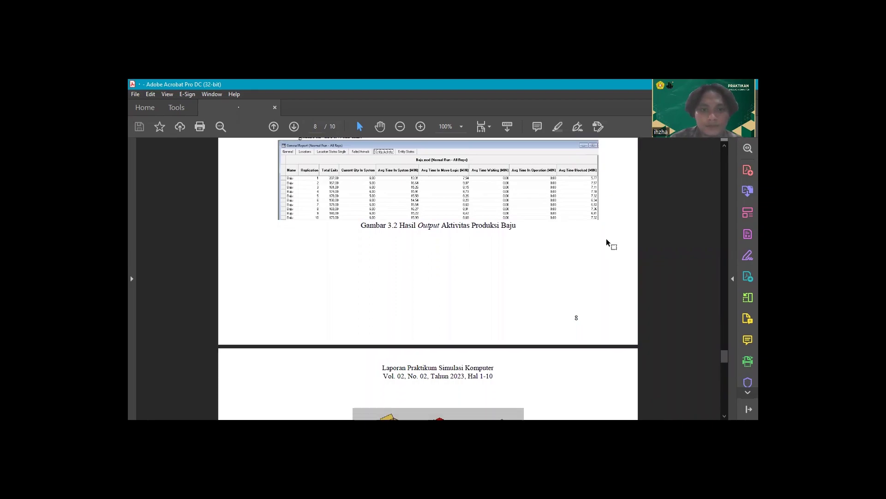
scroll(607, 242, down, 5)
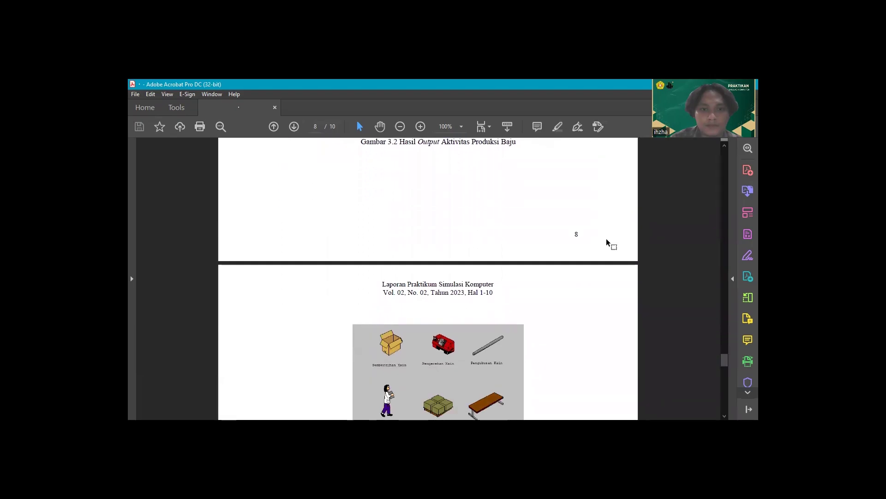
scroll(608, 242, down, 6)
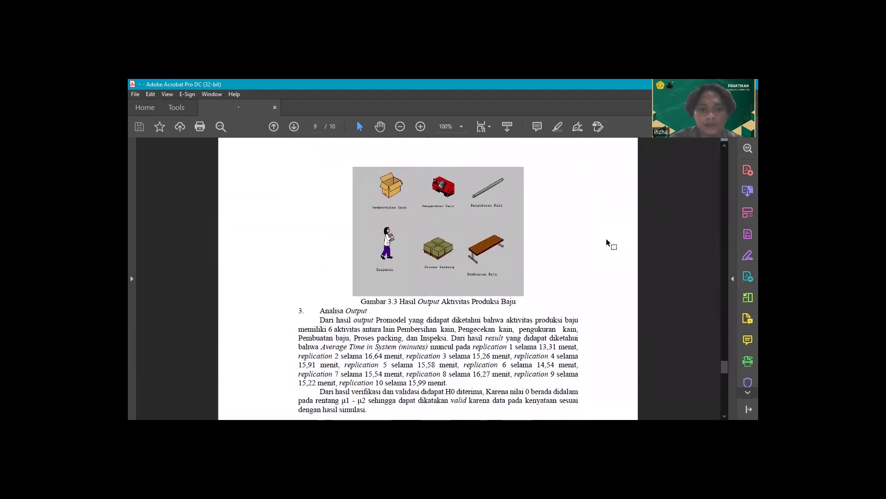
Read the rest of the output analysis, the Kesimpulan section and the Daftar Pustaka references on page 9
scroll(608, 242, down, 2)
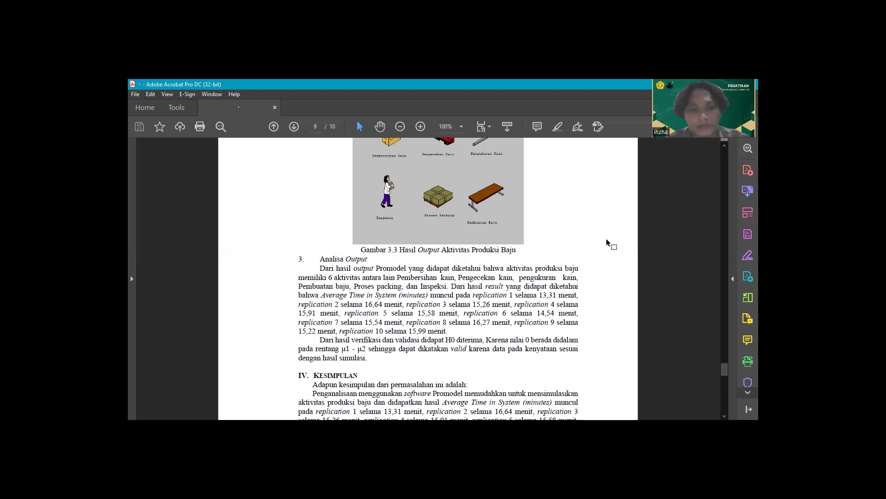
scroll(609, 244, down, 1)
scroll(609, 244, down, 5)
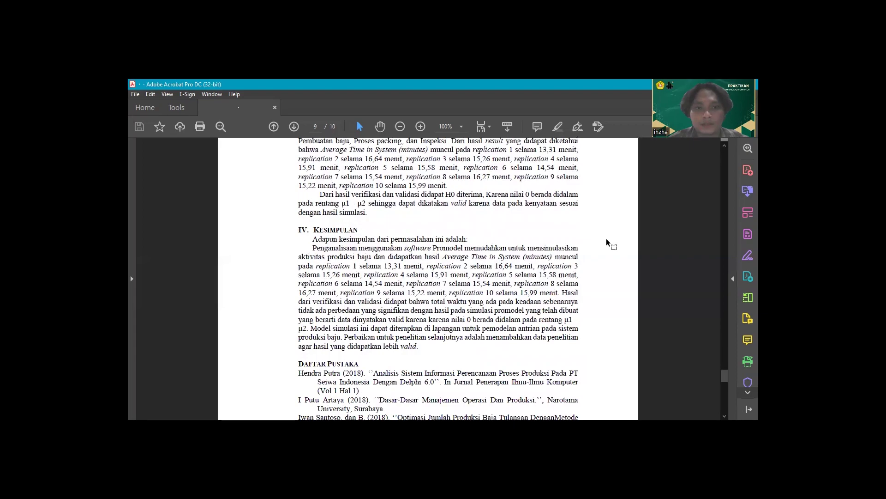
scroll(607, 242, down, 3)
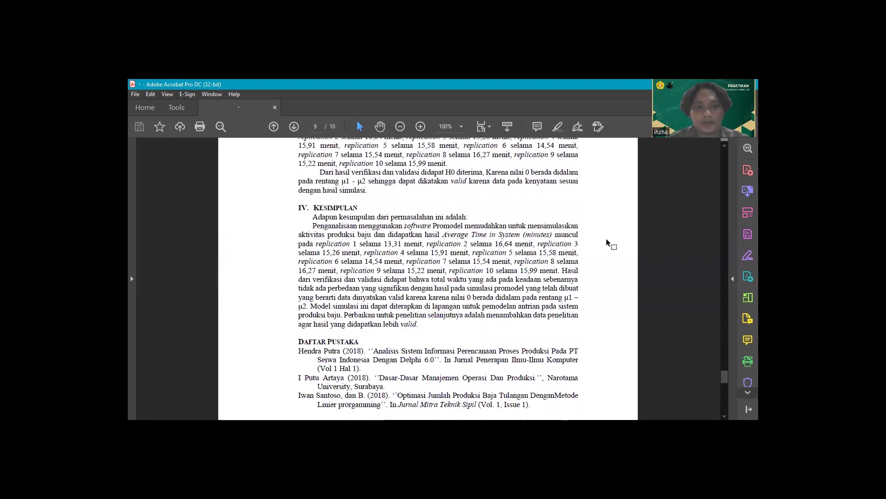
scroll(608, 242, down, 2)
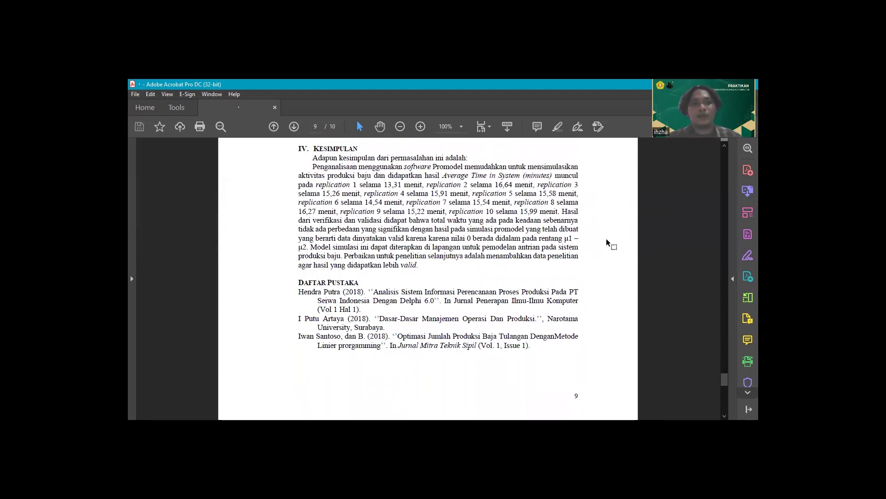